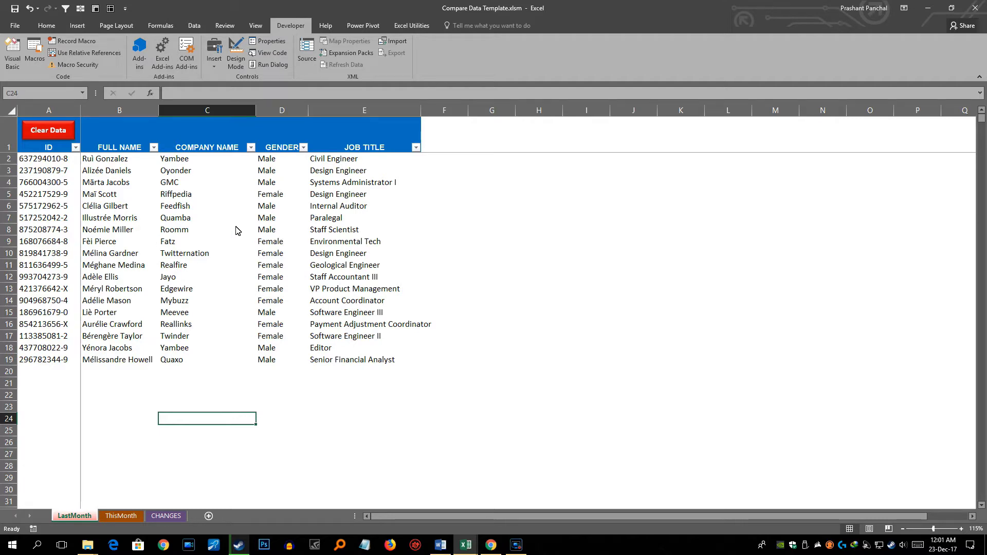
Flip through the LastMonth, ThisMonth and CHANGES sheets, ending on LastMonth.
click(75, 516)
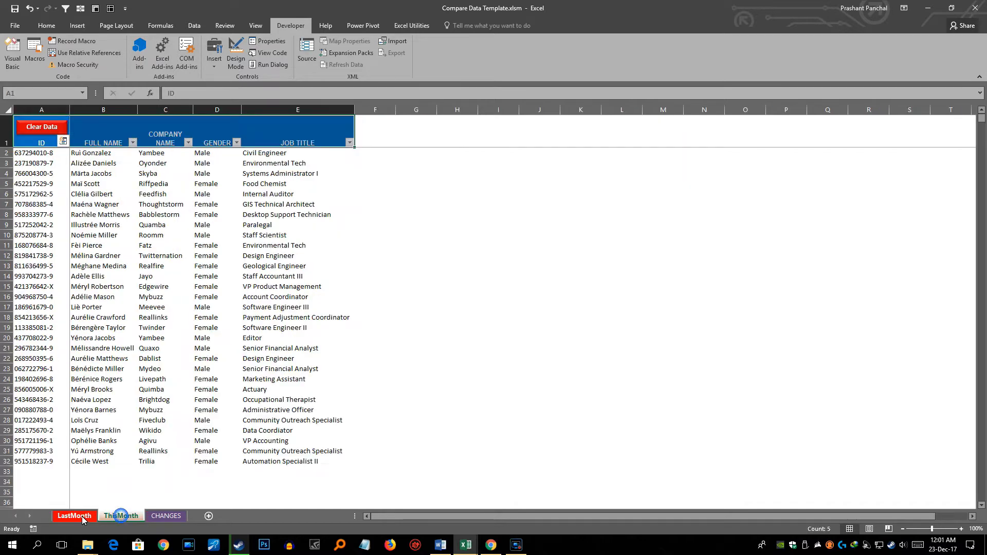
click(121, 516)
click(166, 515)
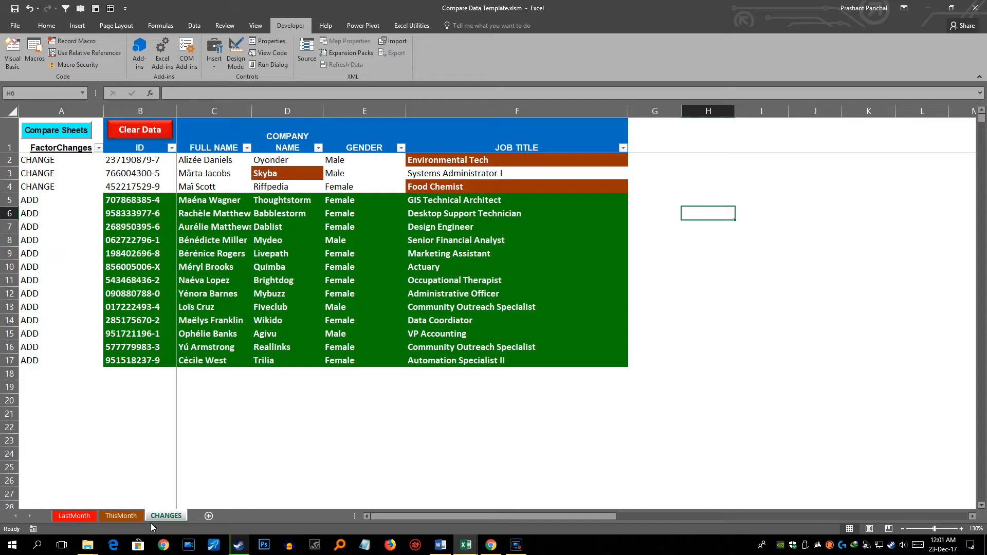
click(70, 518)
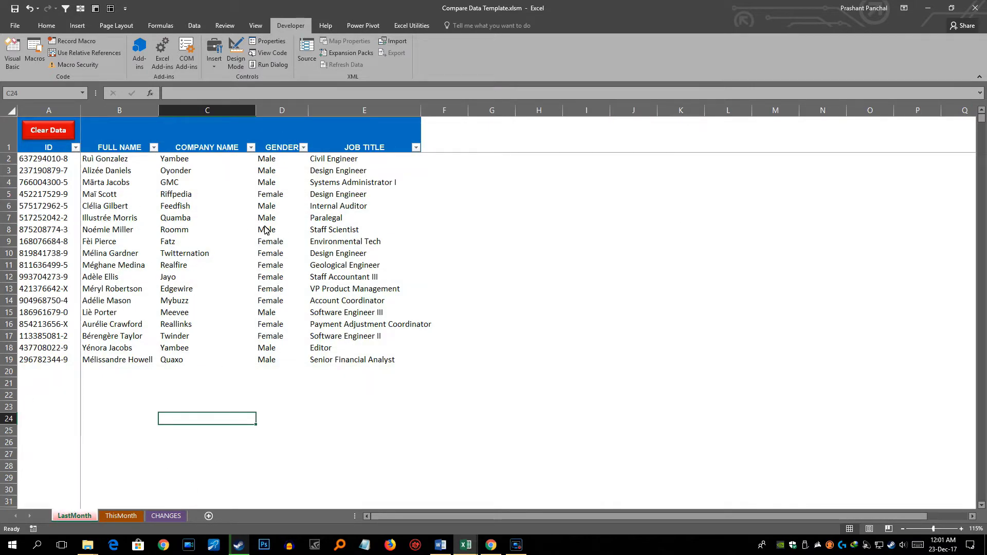
Review the LastMonth headers ID, FULL NAME, COMPANY NAME, GENDER and JOB TITLE in A1–E1.
click(40, 152)
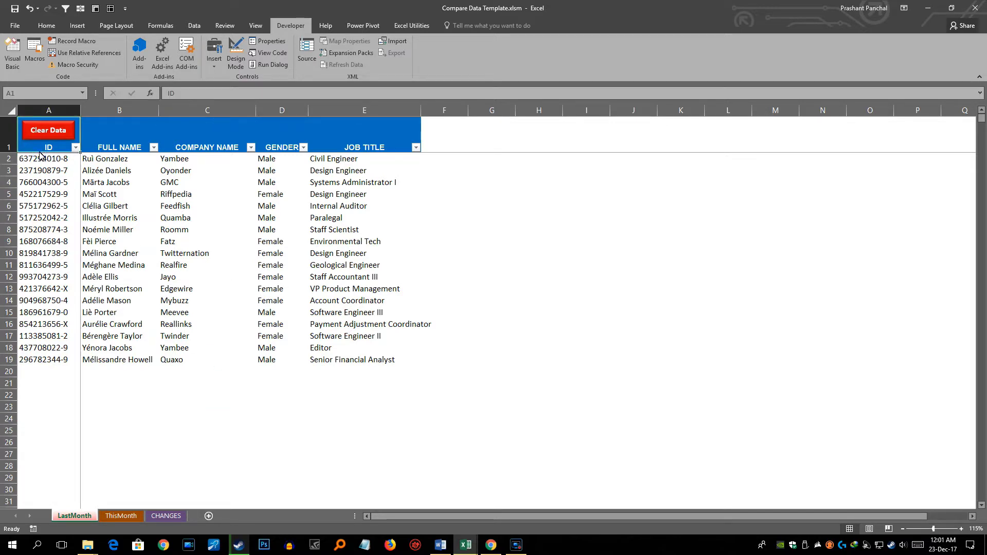
click(103, 153)
click(208, 152)
click(287, 154)
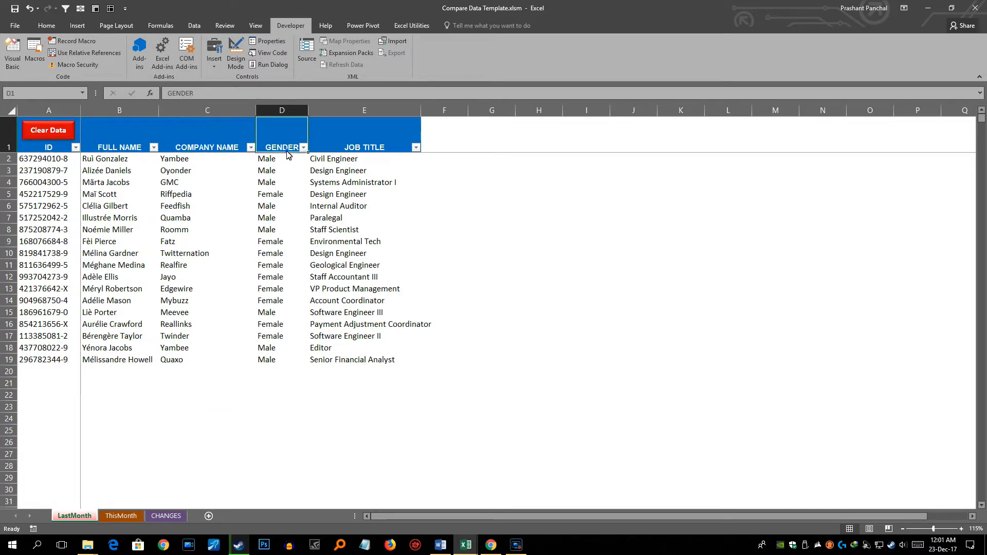
click(337, 152)
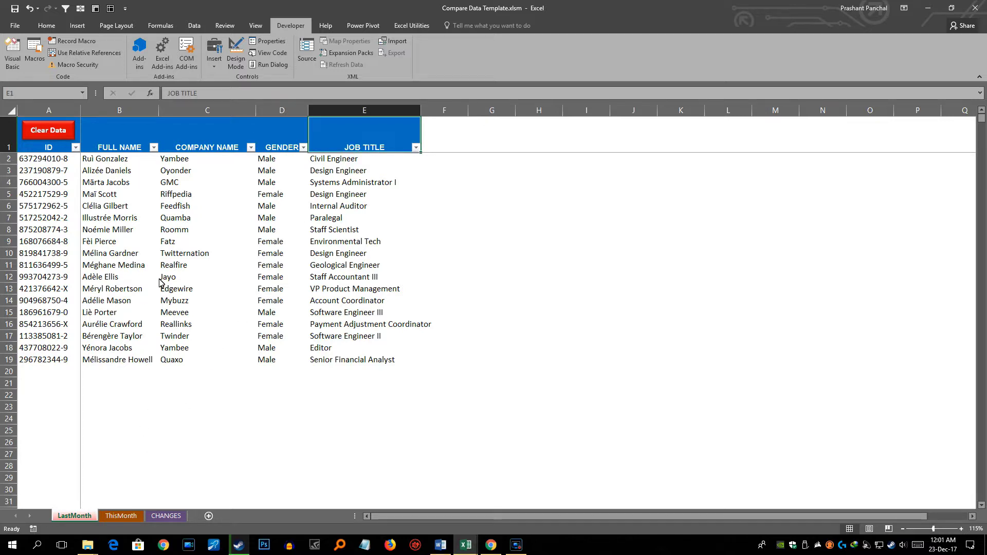
Check the ThisMonth and CHANGES sheets, then return to LastMonth.
click(134, 519)
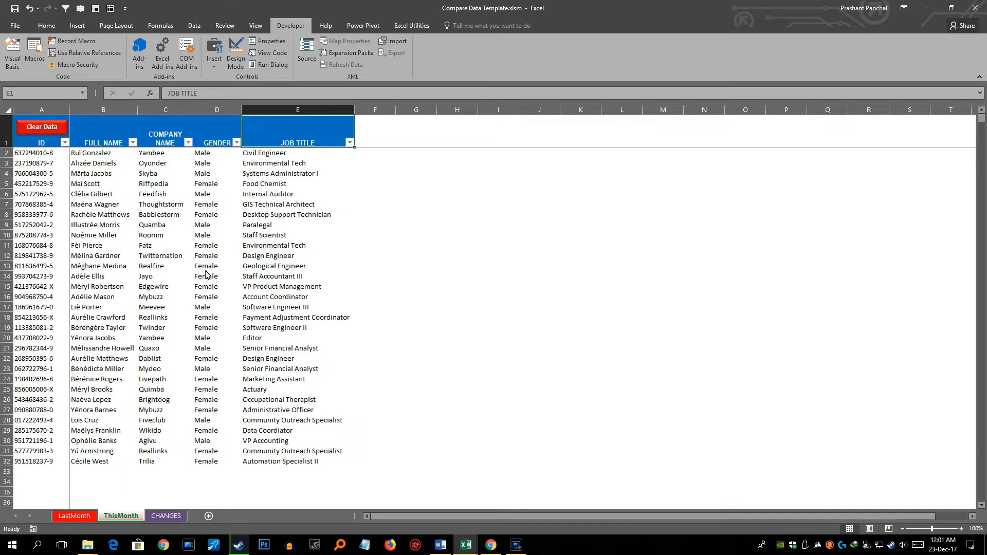
click(166, 516)
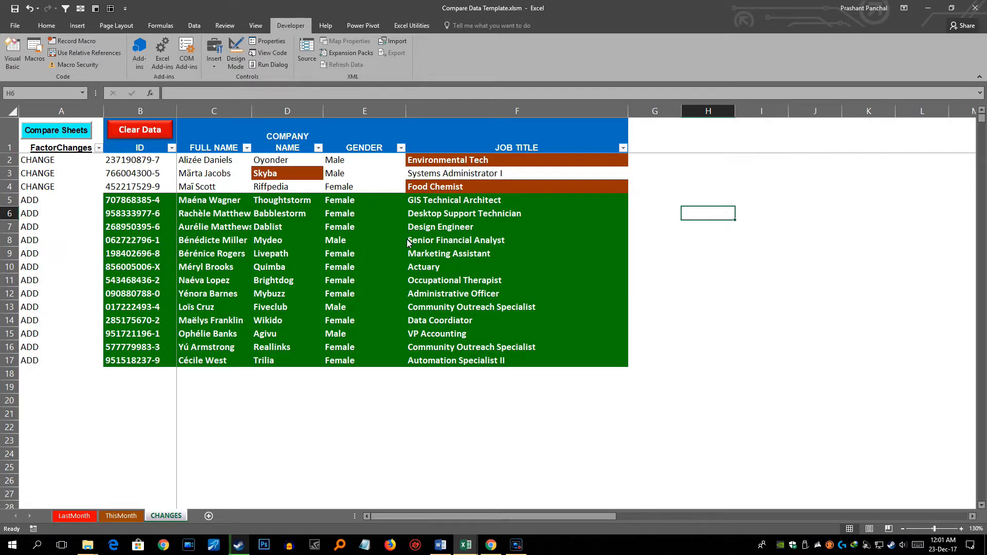
click(74, 515)
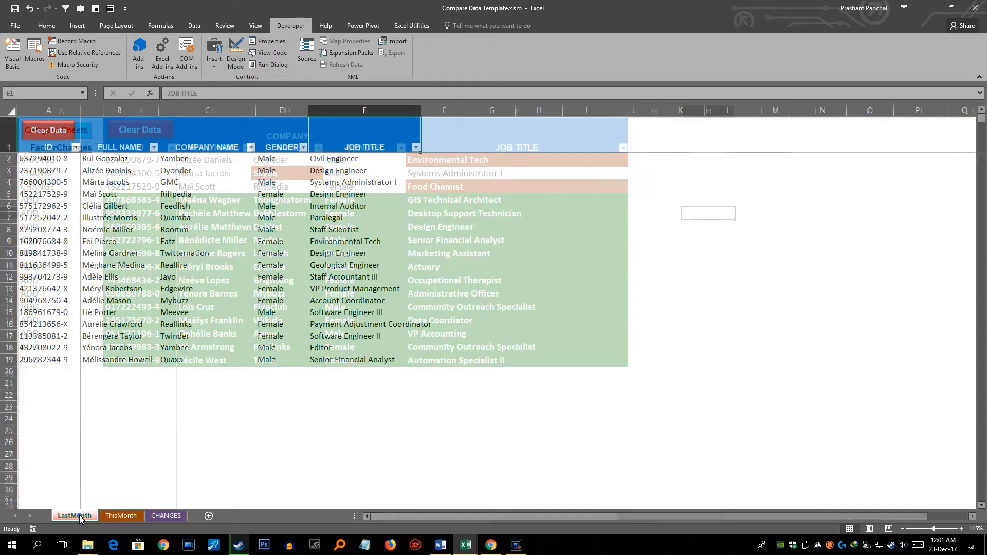
Select columns A–E on LastMonth and review the FULL NAME through JOB TITLE headers.
click(331, 257)
drag(49, 110, 378, 135)
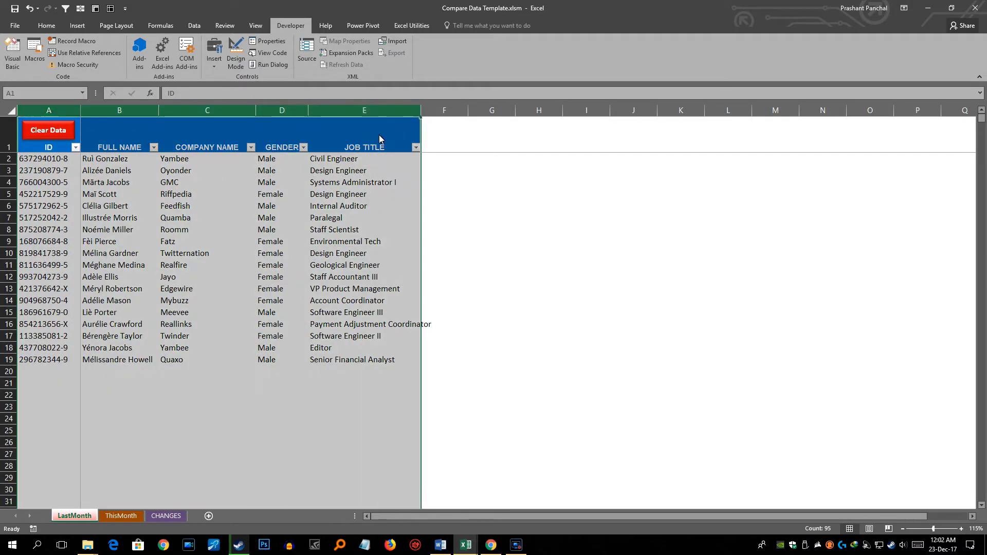
click(122, 515)
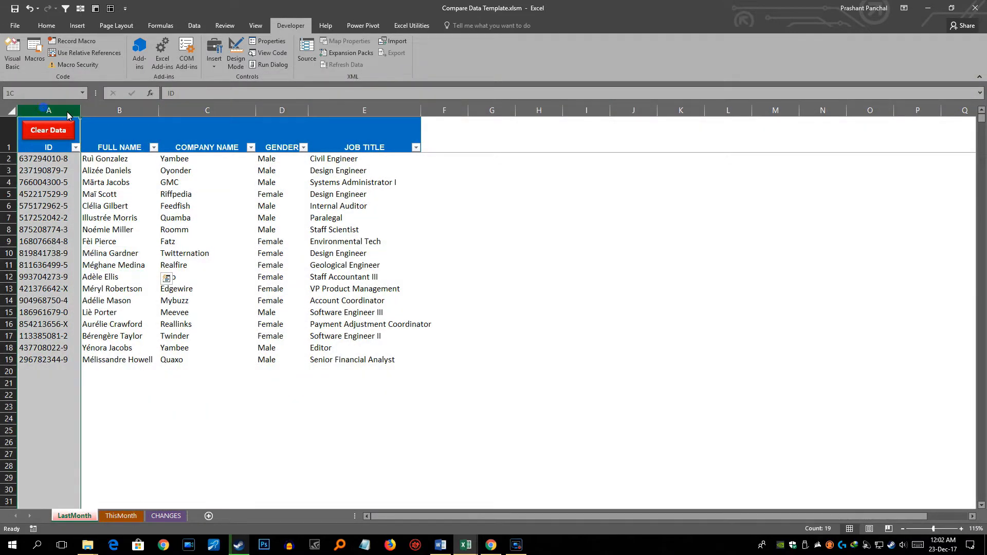
drag(68, 115, 365, 116)
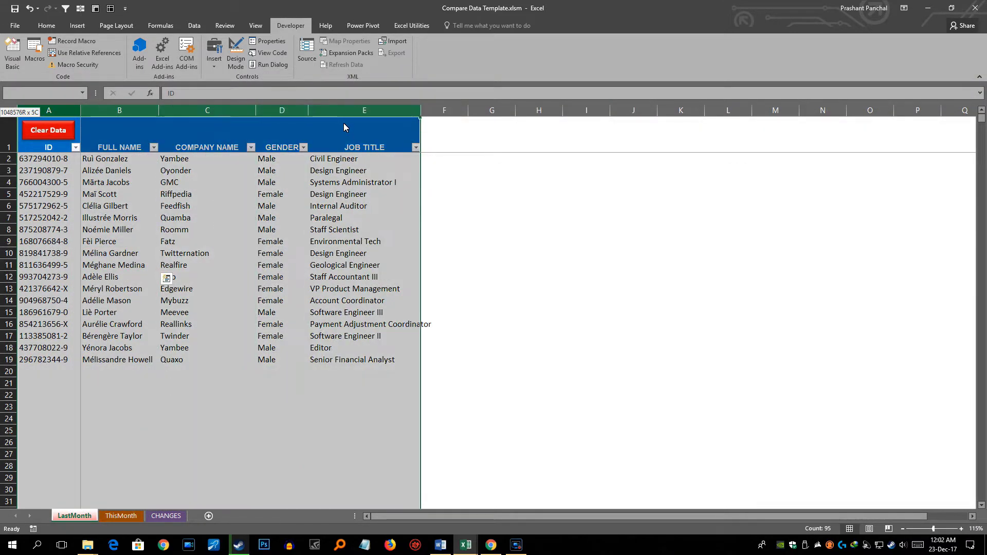
click(127, 147)
click(211, 146)
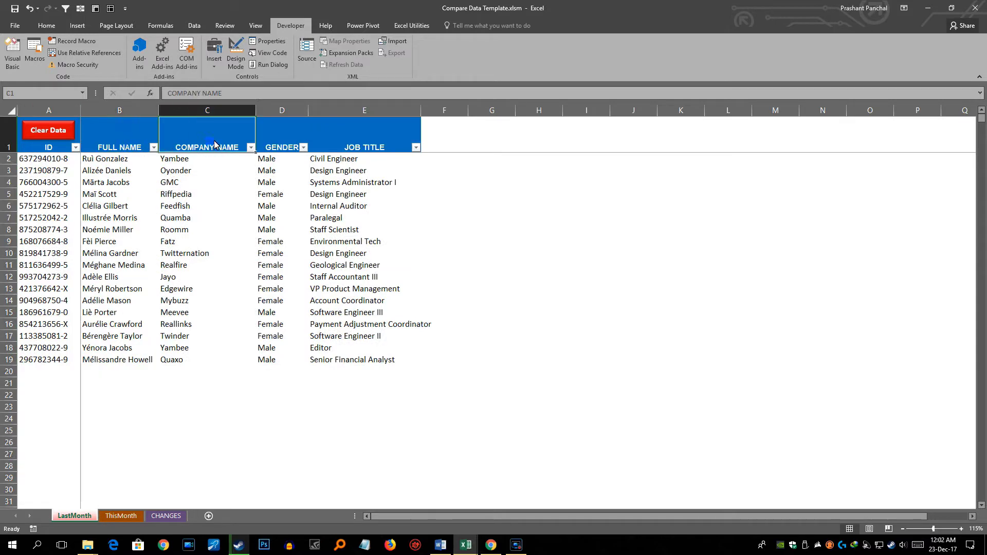
click(284, 148)
click(359, 150)
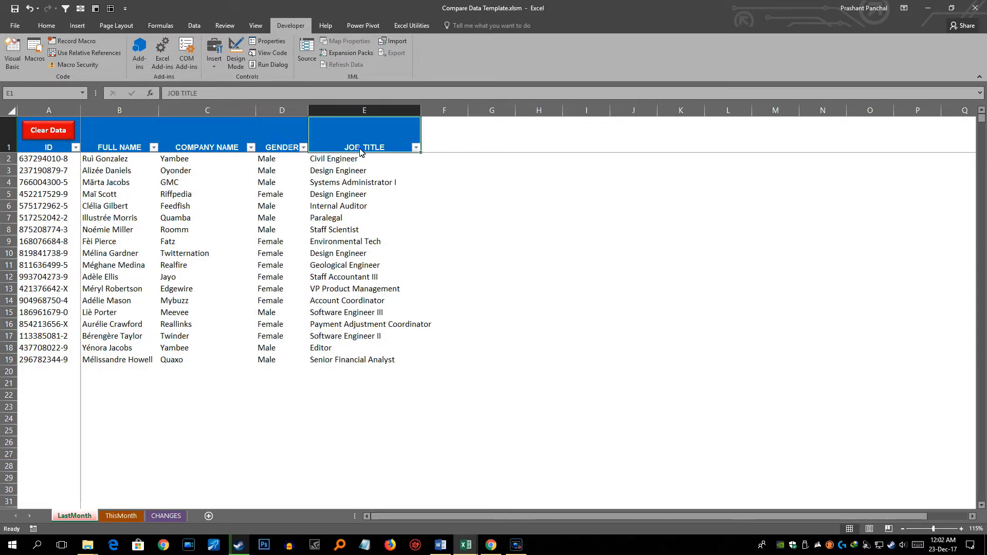
On ThisMonth, select the data columns and review headers ID through JOB TITLE.
click(121, 516)
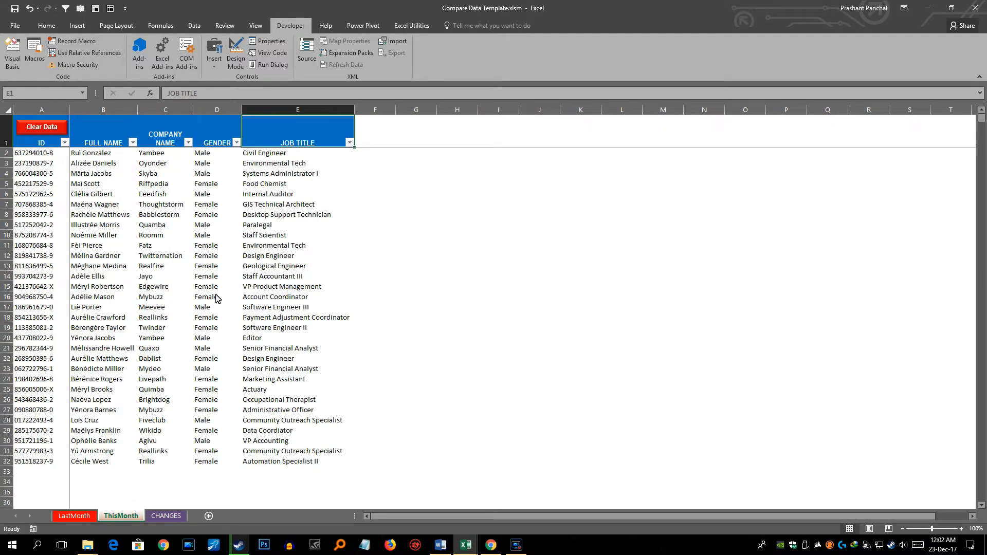
drag(30, 109, 295, 123)
click(46, 146)
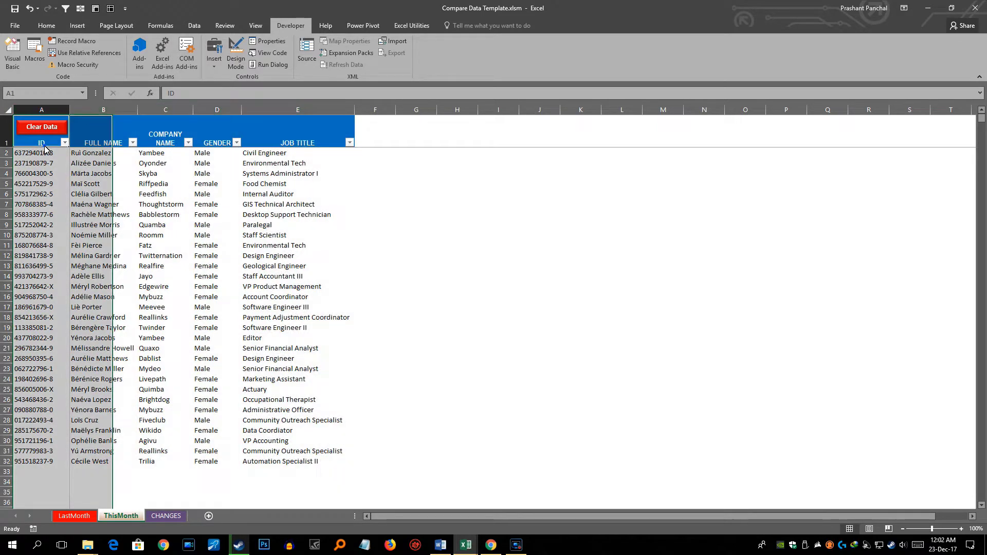
click(113, 142)
click(175, 143)
click(219, 143)
click(300, 146)
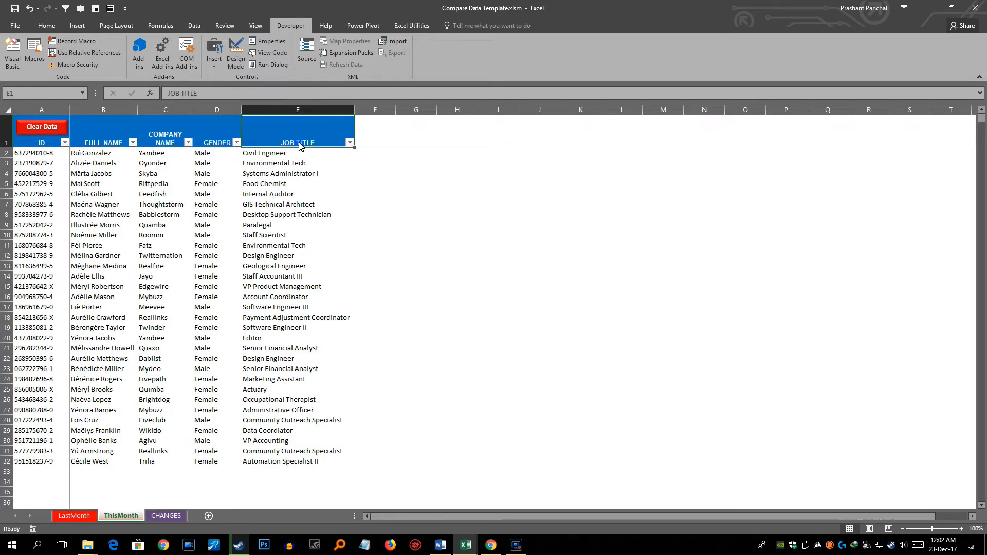
Toggle between LastMonth and ThisMonth, ending on LastMonth.
click(78, 517)
click(115, 517)
click(82, 516)
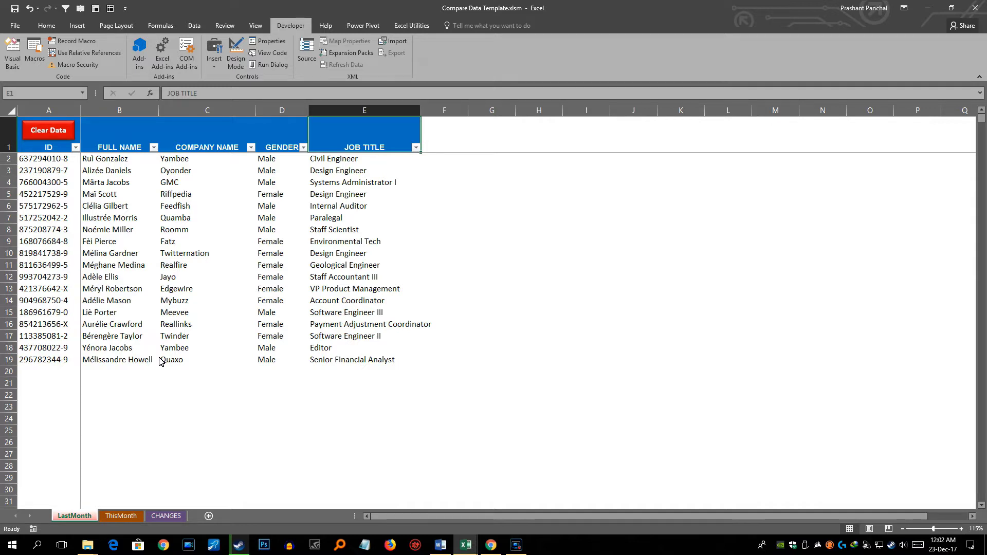
On CHANGES, review the FactorChanges column's CHANGE and ADD entries in A3, A5, A6 and A10.
click(166, 516)
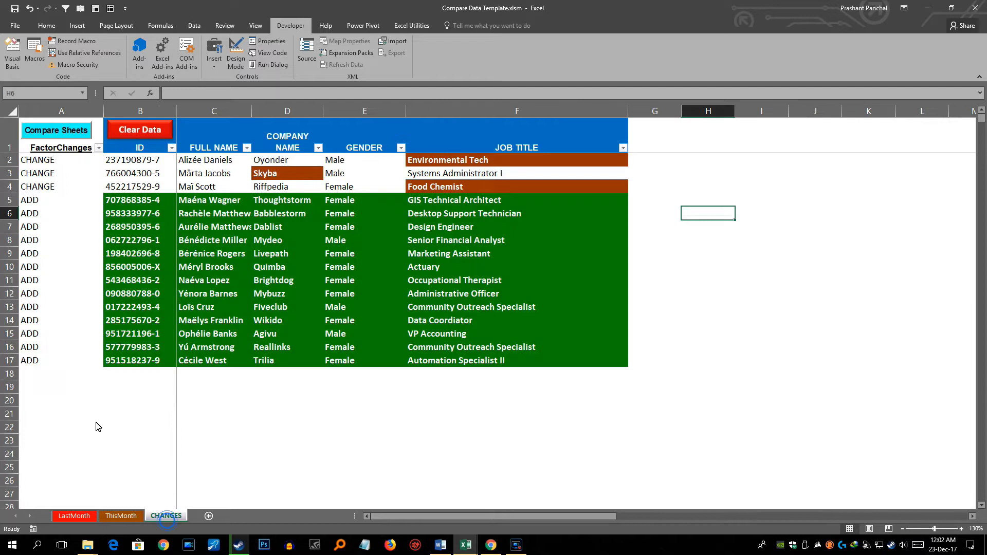
click(41, 112)
drag(50, 160, 40, 361)
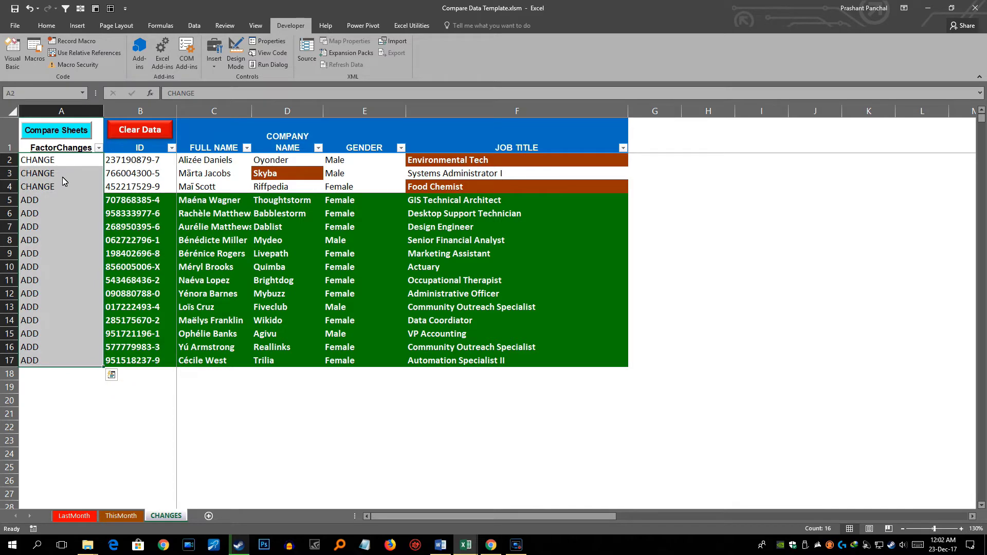
click(45, 175)
click(37, 198)
click(35, 214)
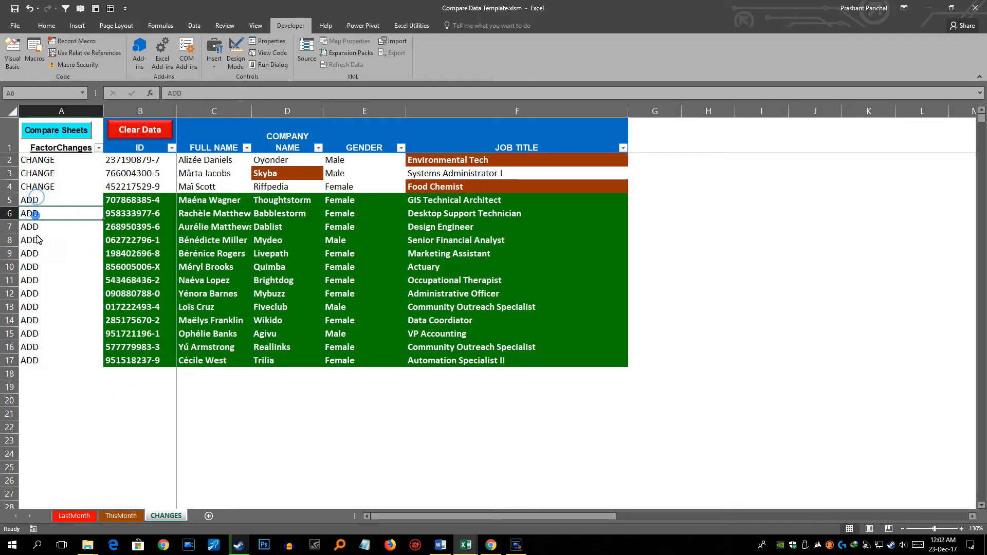
click(34, 267)
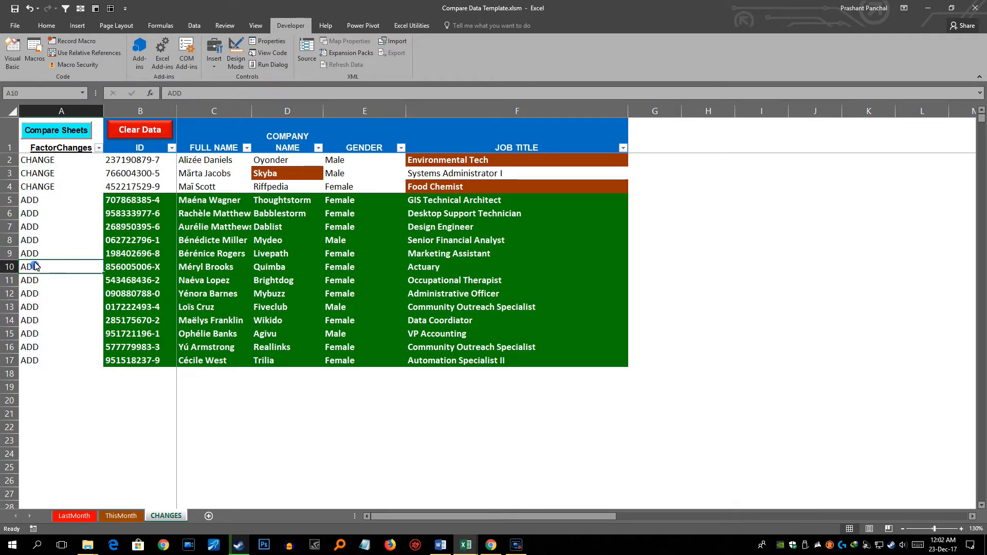
Inspect the ID, FULL NAME and COMPANY NAME columns of the comparison table against ThisMonth.
click(147, 116)
click(214, 112)
click(287, 113)
click(139, 115)
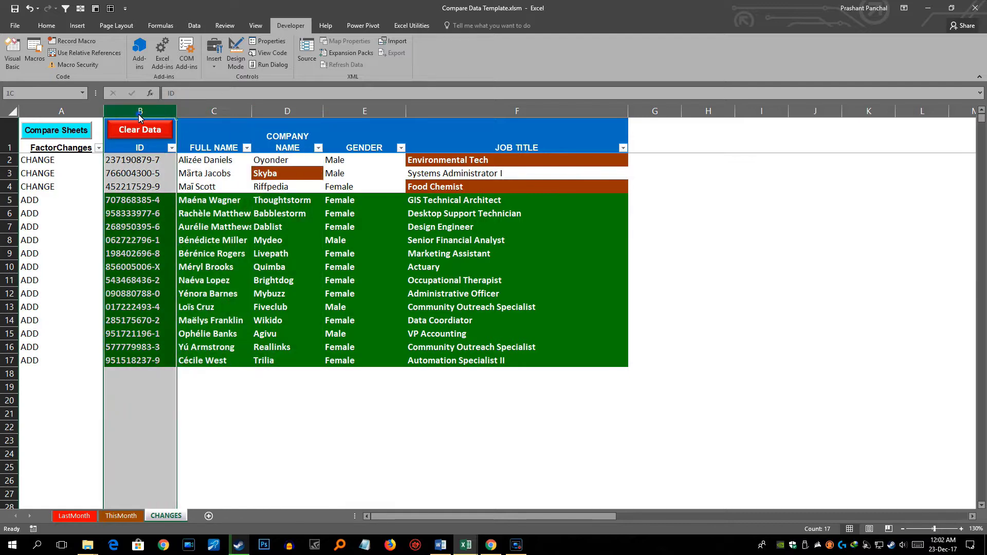
click(121, 516)
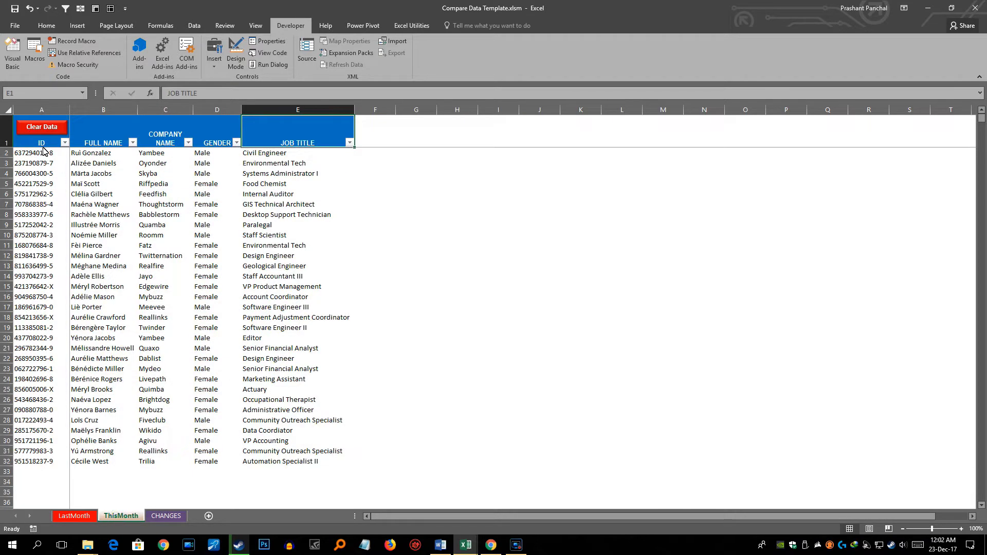
click(166, 516)
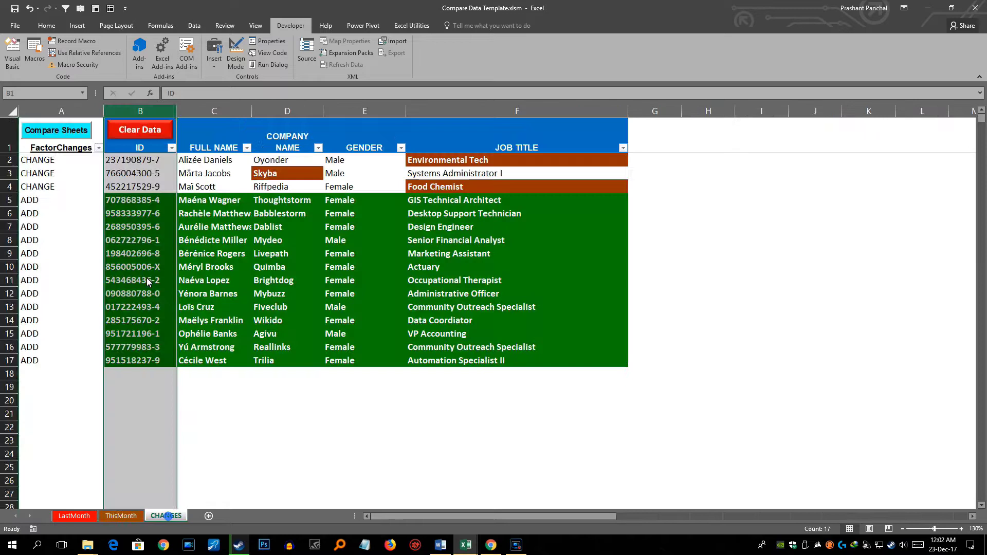
click(139, 152)
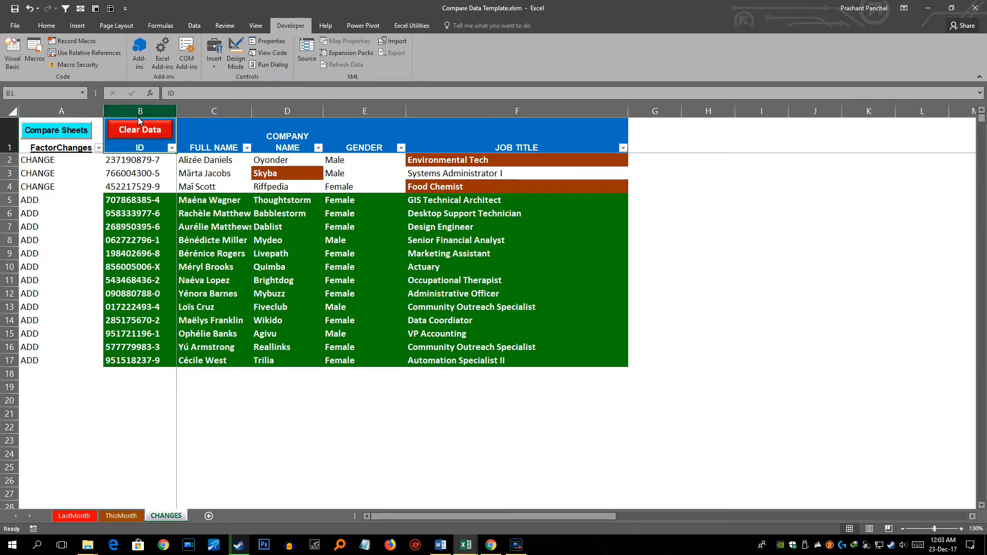
Compare ThisMonth columns A–E with the CHANGES table, checking the Brightdog company entry.
click(120, 516)
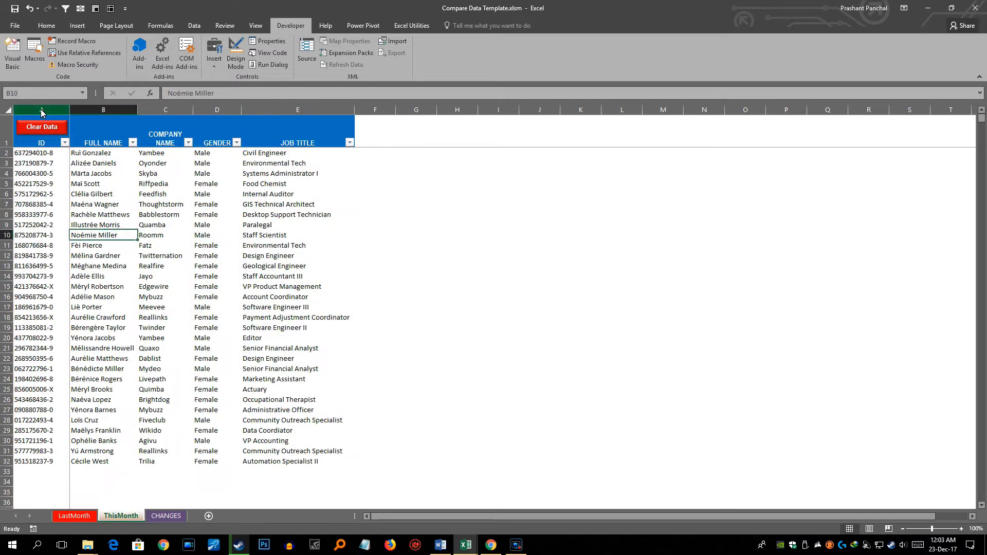
drag(41, 110, 298, 110)
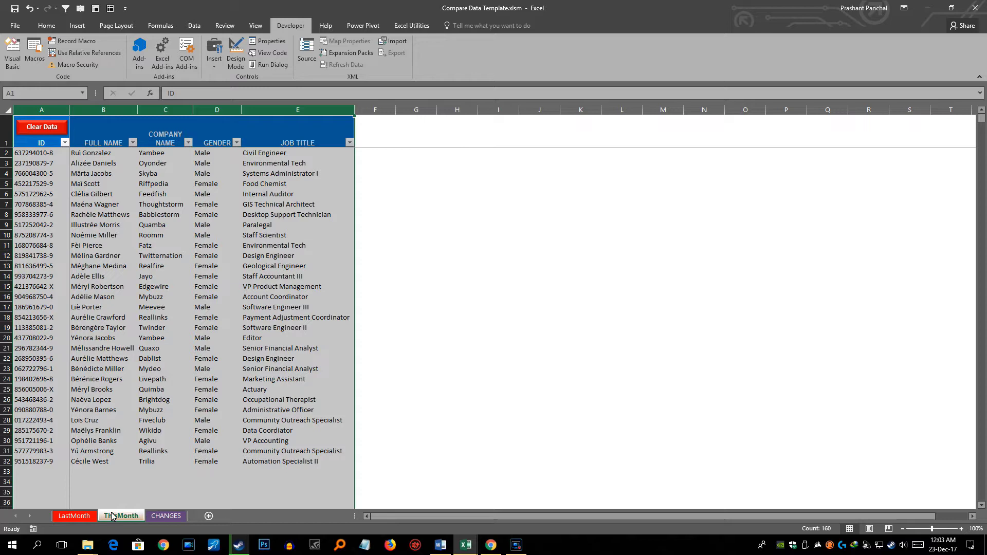
click(93, 517)
click(124, 516)
click(168, 516)
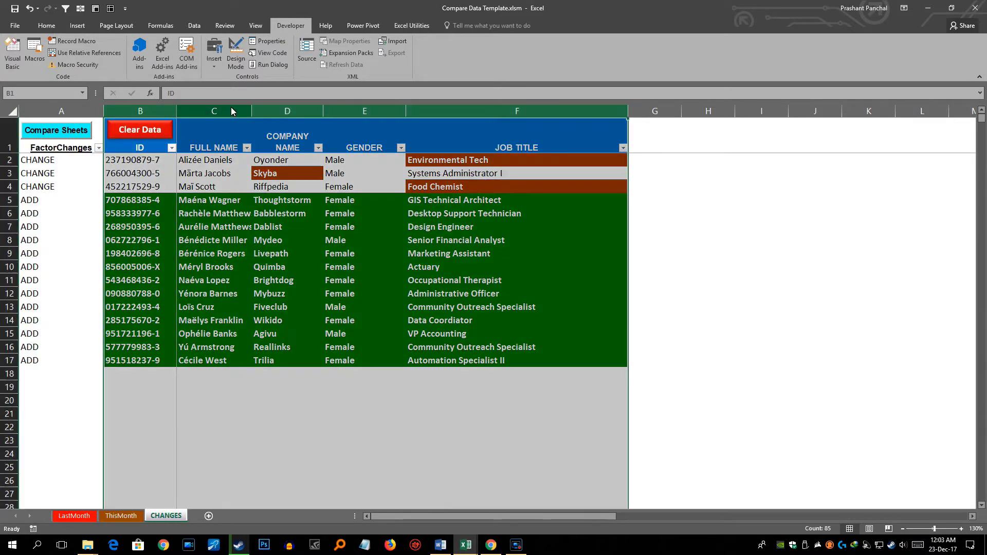
drag(159, 111, 552, 128)
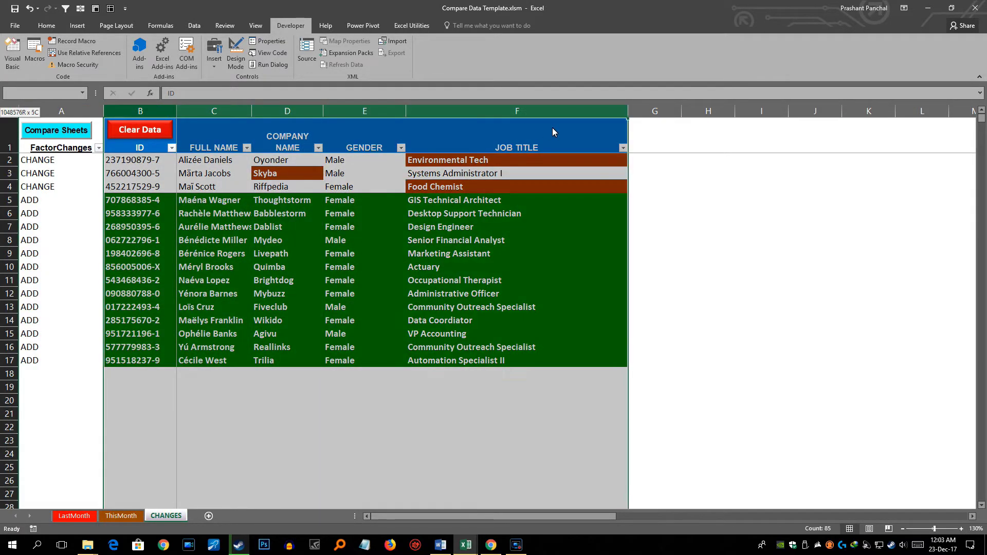
click(63, 111)
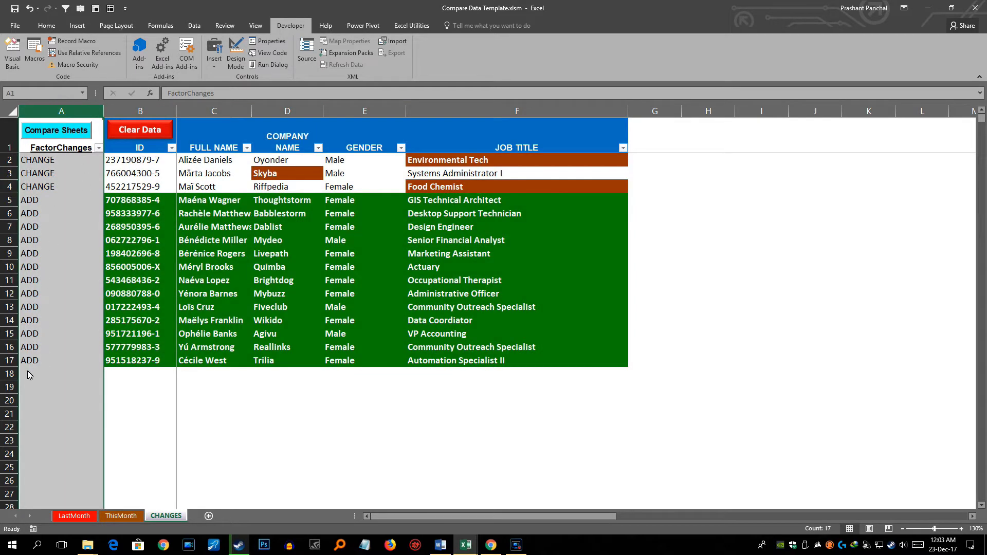
click(261, 281)
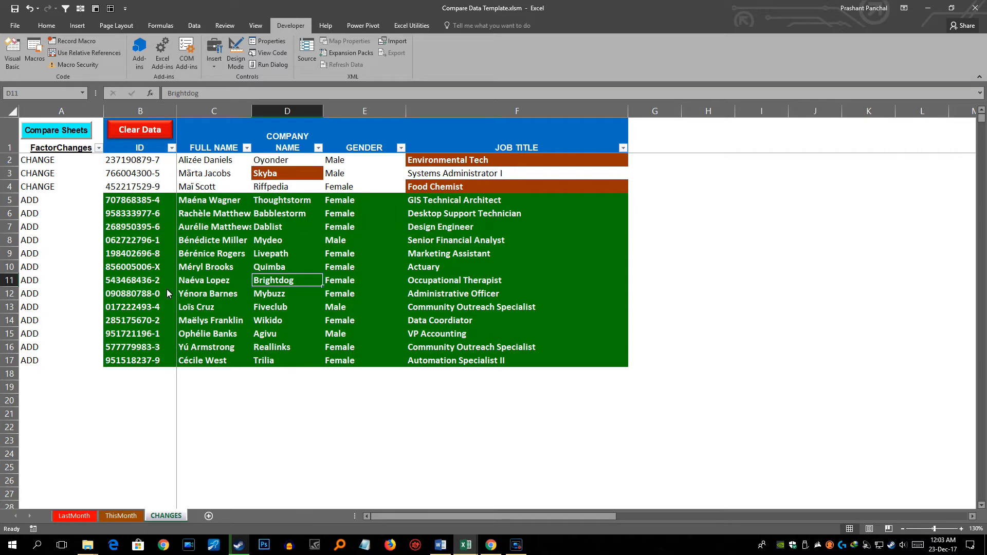
Clear the CHANGES results with Clear Data, confirm Yes, and return to LastMonth.
click(121, 516)
click(77, 515)
click(168, 517)
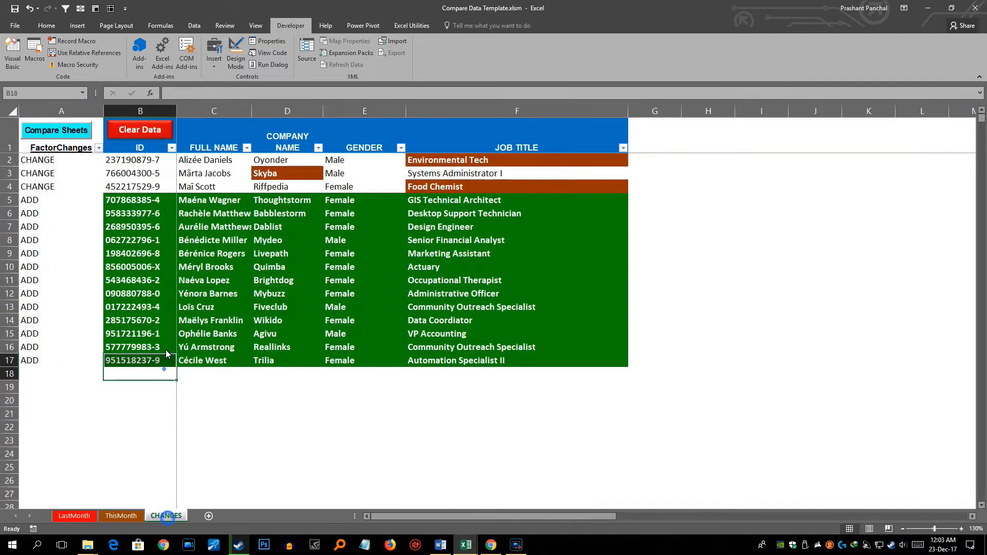
click(140, 129)
click(533, 308)
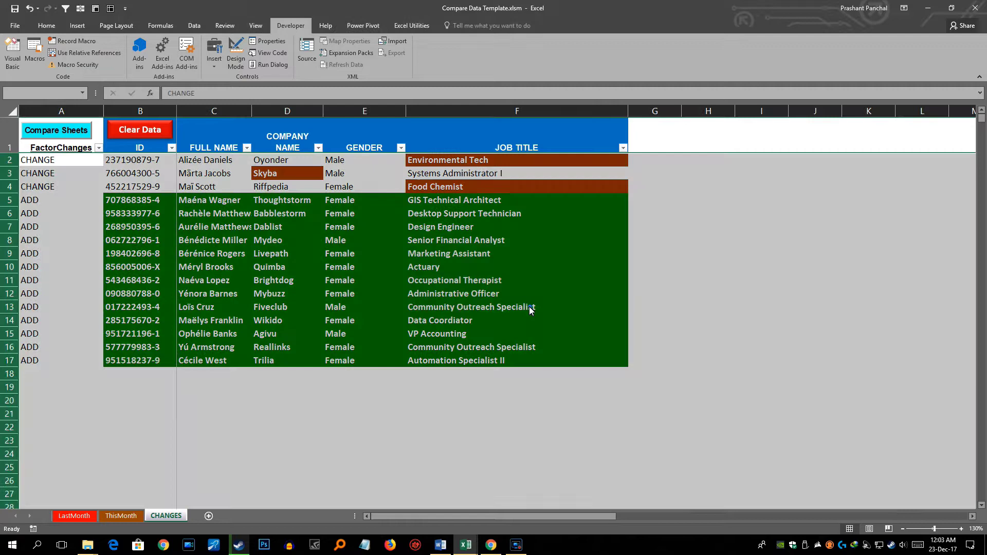
click(188, 229)
click(73, 519)
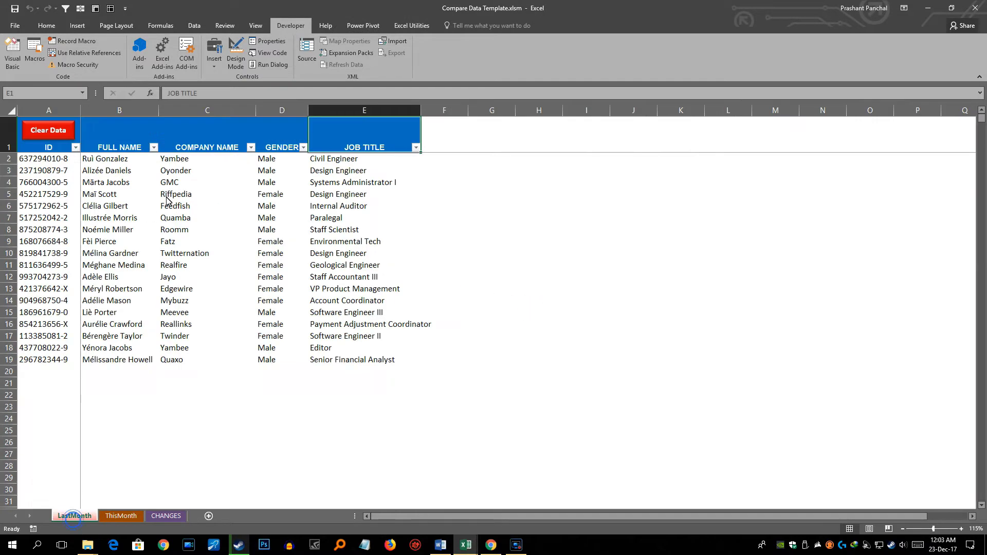
click(58, 131)
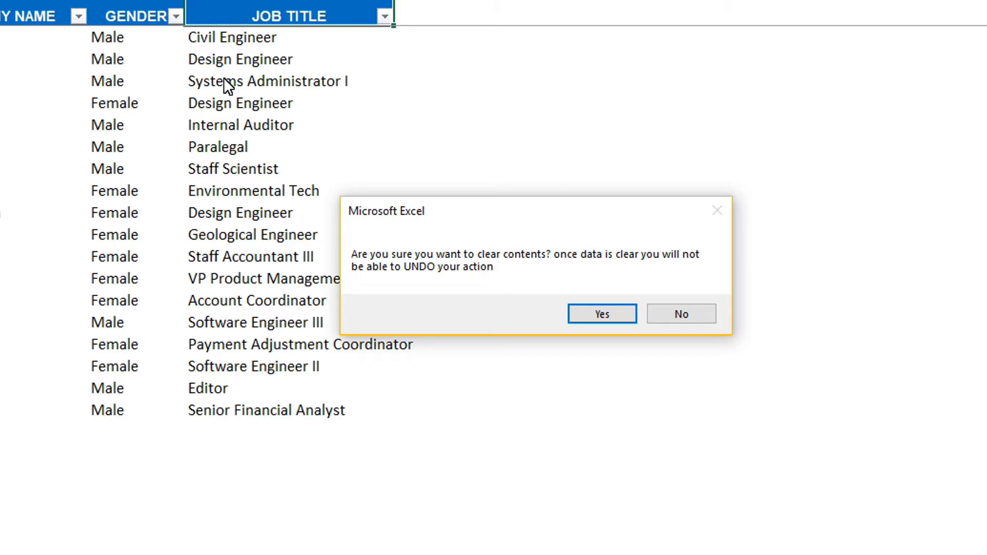
click(699, 315)
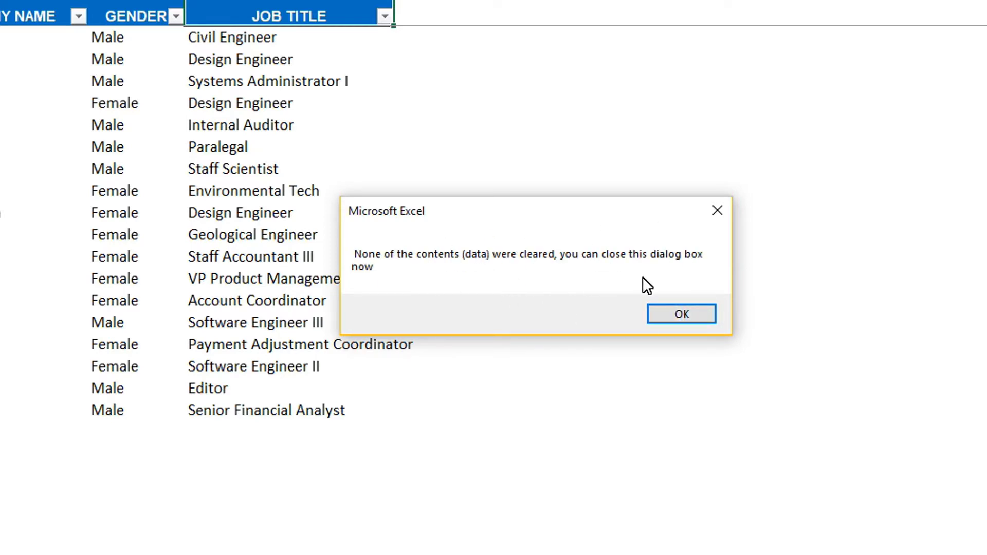
click(674, 319)
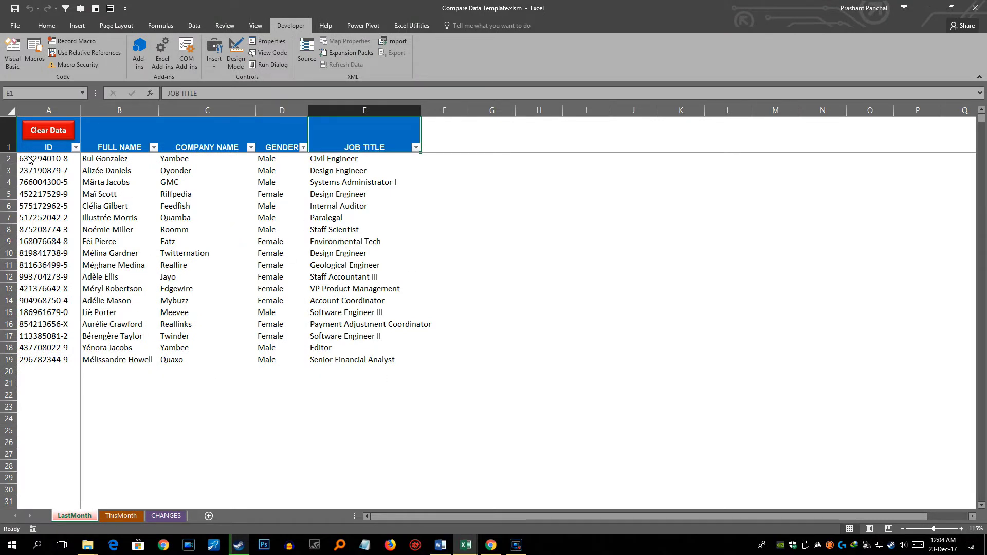
click(9, 160)
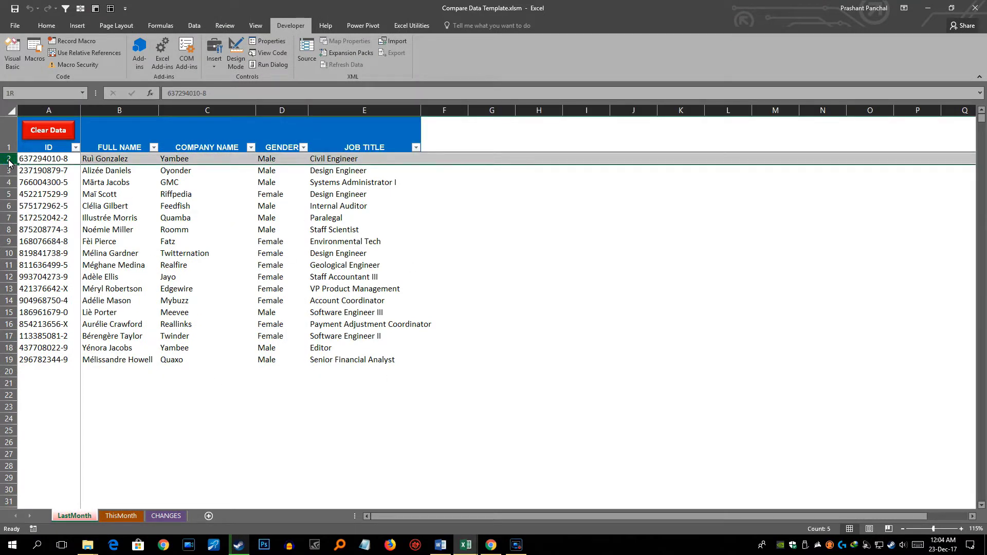
drag(8, 163, 8, 290)
click(161, 243)
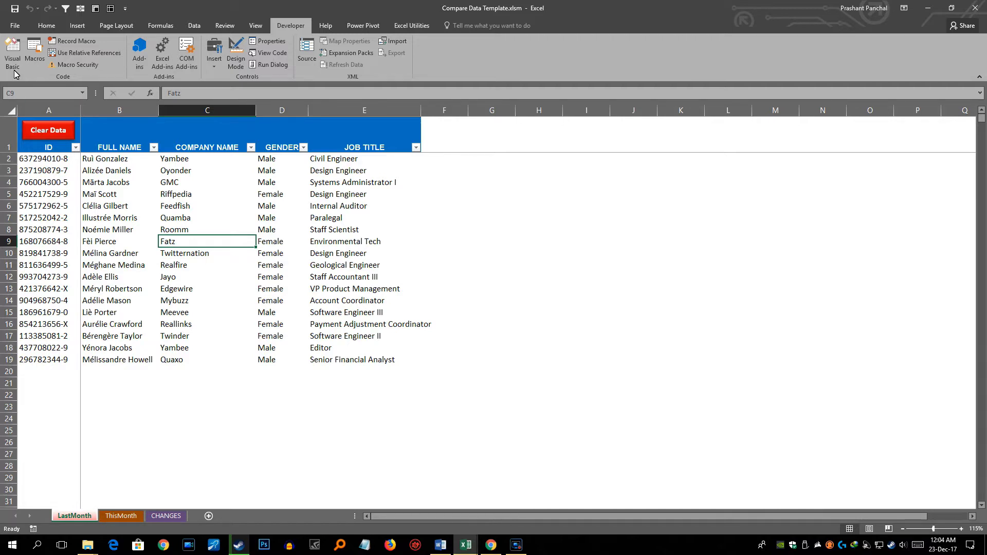
Open the ClearContensCode module in the VBA editor and widen the code window.
key(alt+F11)
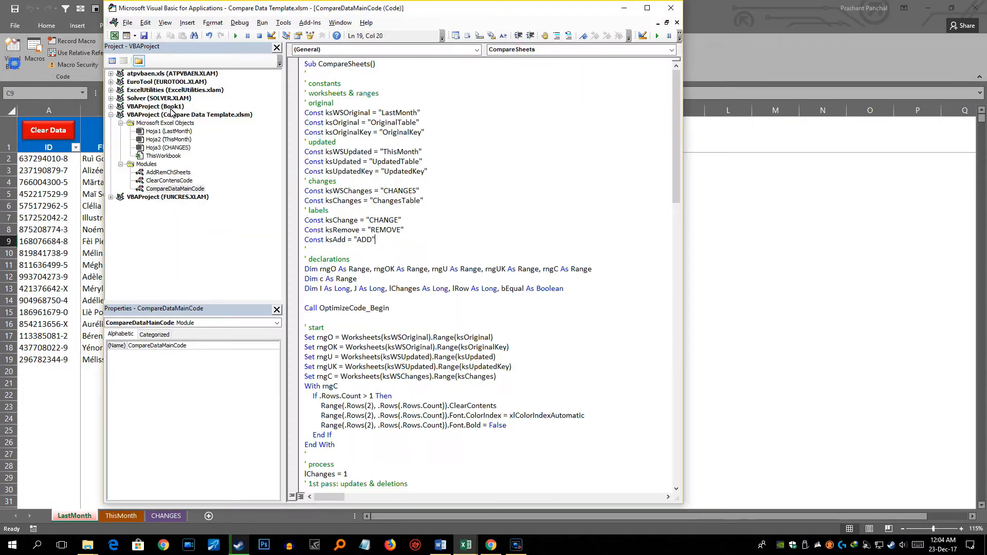
click(160, 185)
click(149, 183)
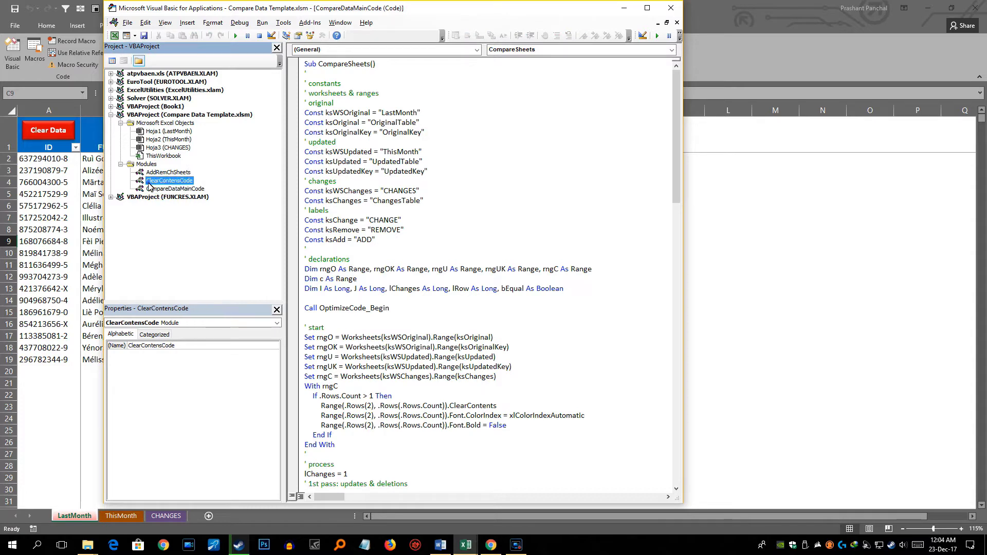
double_click(154, 182)
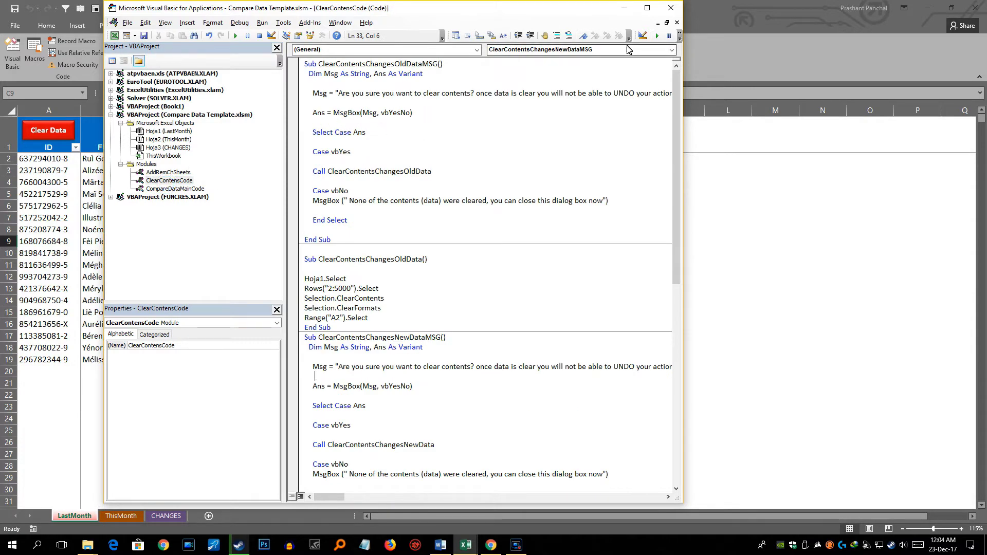
drag(682, 155, 872, 154)
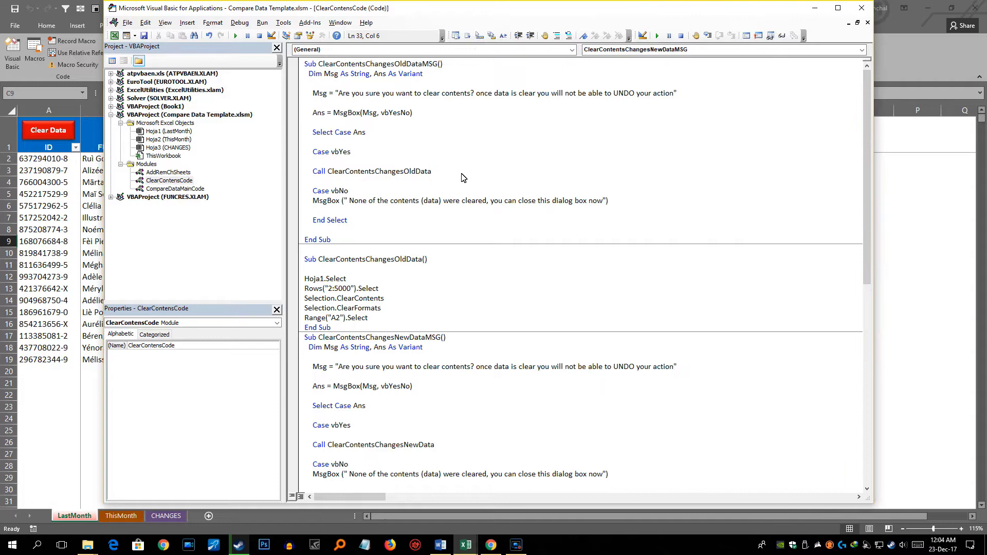
key(alt+F11)
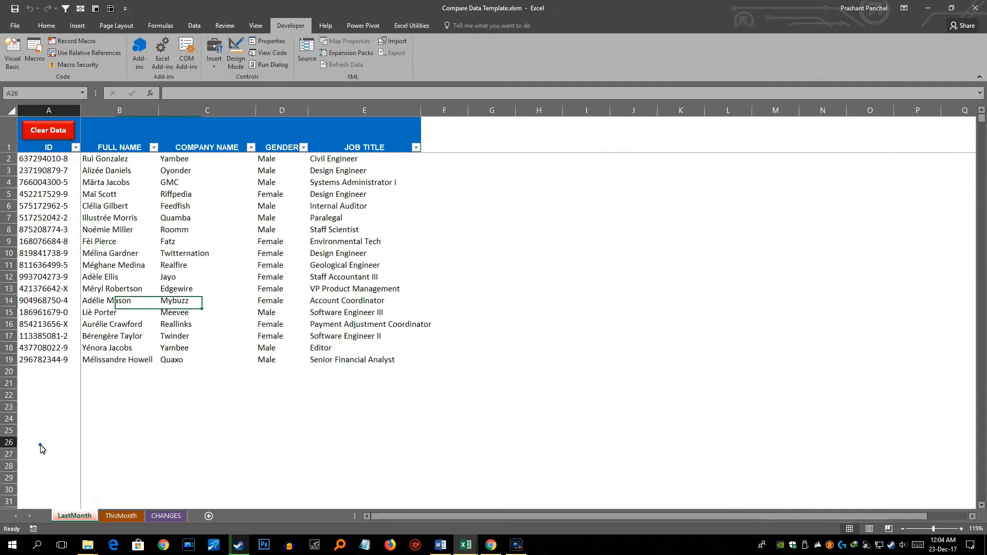
click(39, 442)
key(alt+F11)
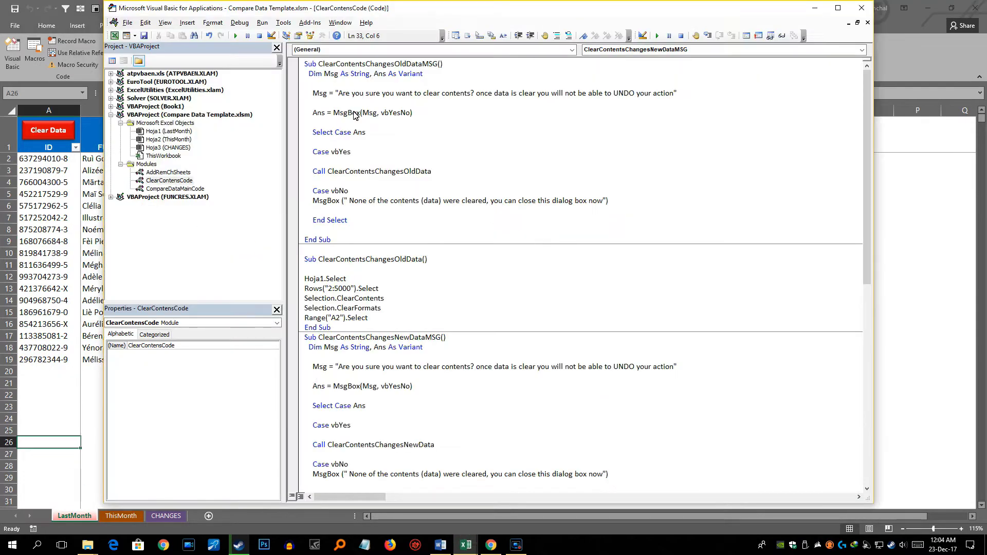
In ClearContentsChangesOldData, change Rows("2:5000") to Rows("2:10000").
drag(306, 63, 334, 241)
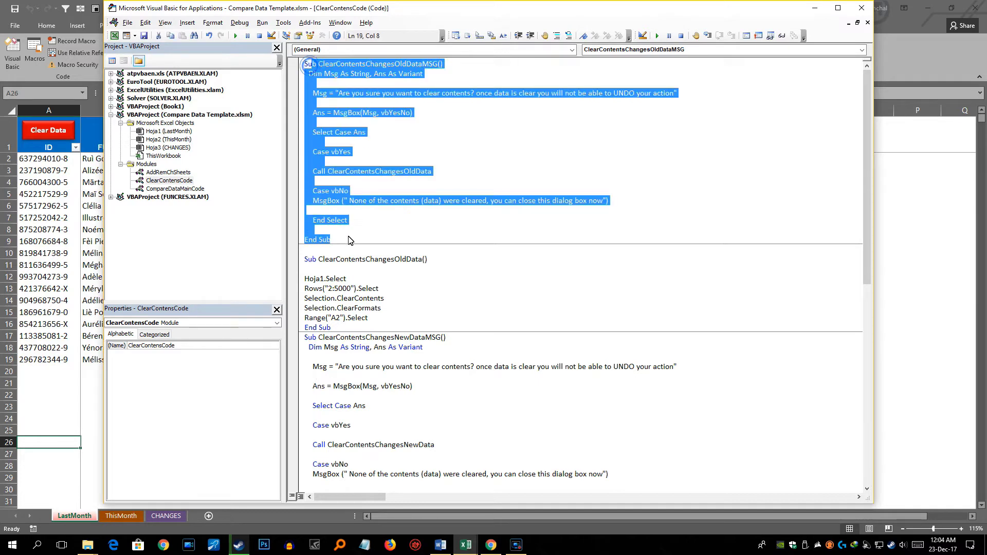
click(383, 221)
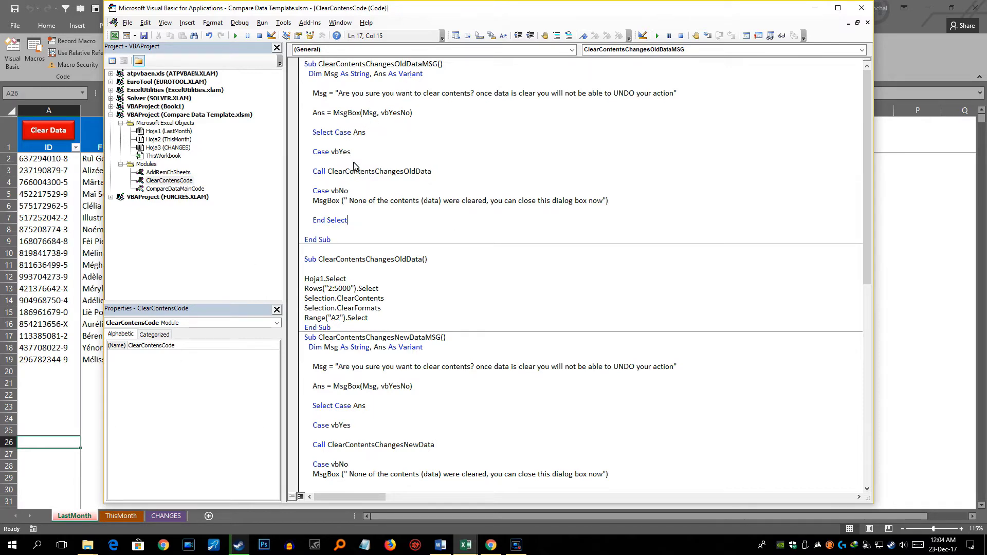
scroll(363, 125, down, 5)
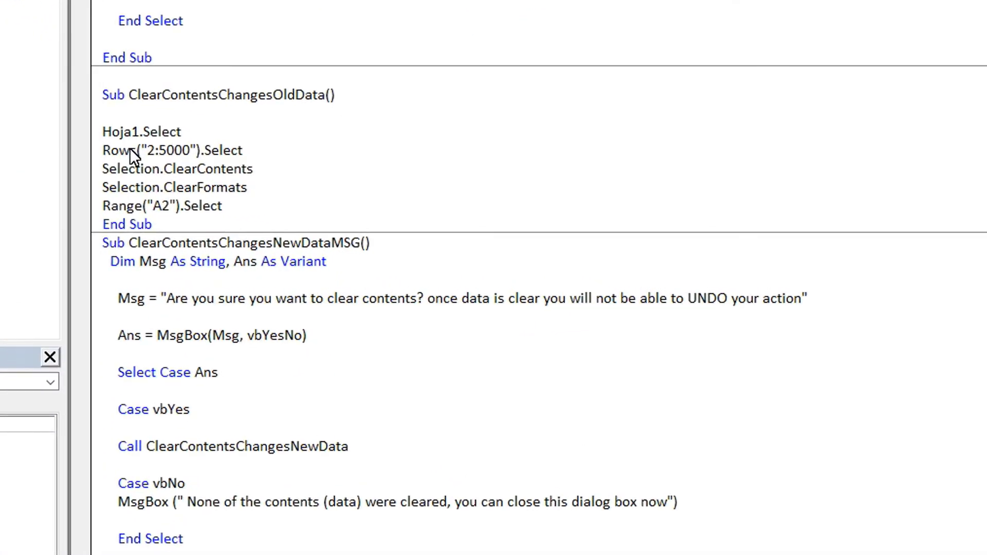
drag(107, 153, 282, 152)
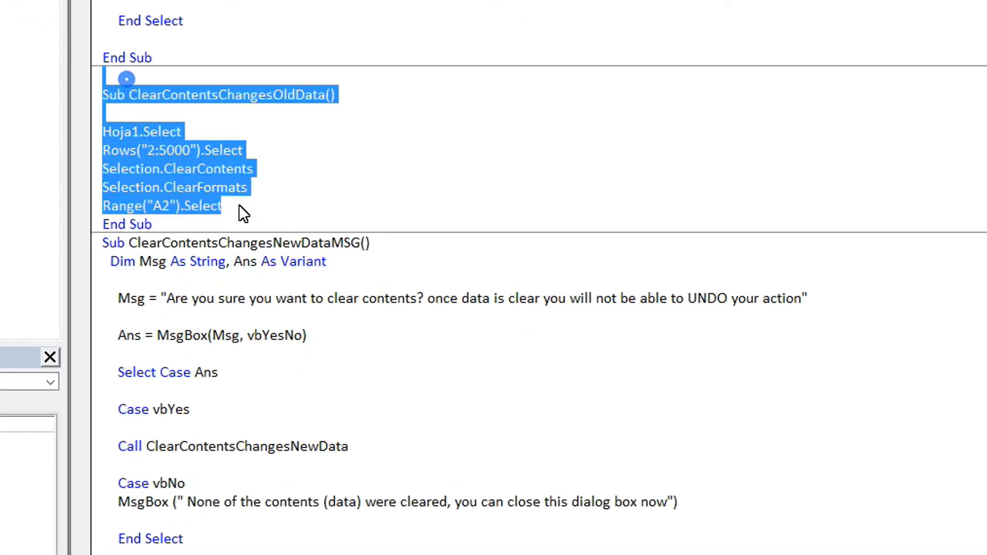
click(190, 149)
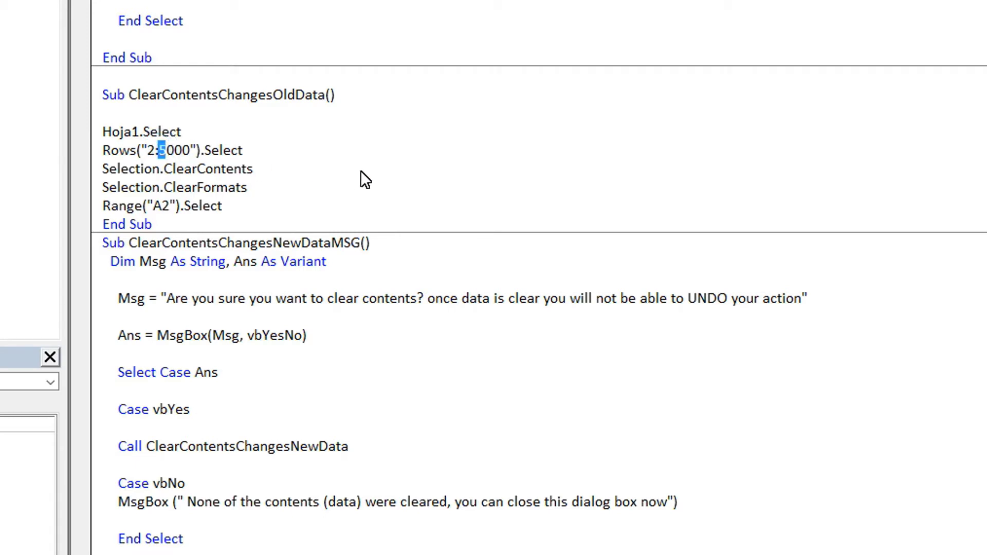
text(10)
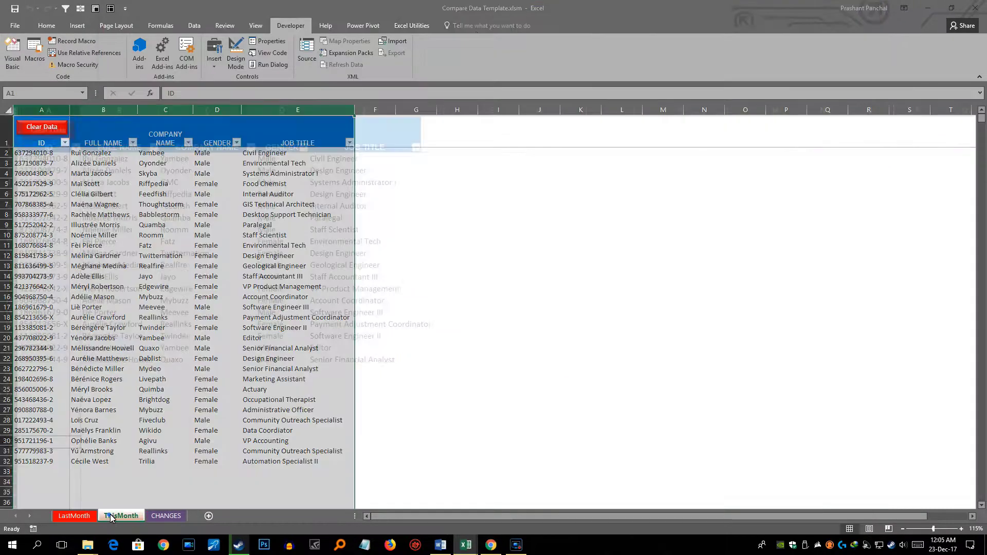
Review the 5000 row limit in ClearContentsChangesNewData and glance at the CHANGES sheet.
click(168, 307)
key(alt+F11)
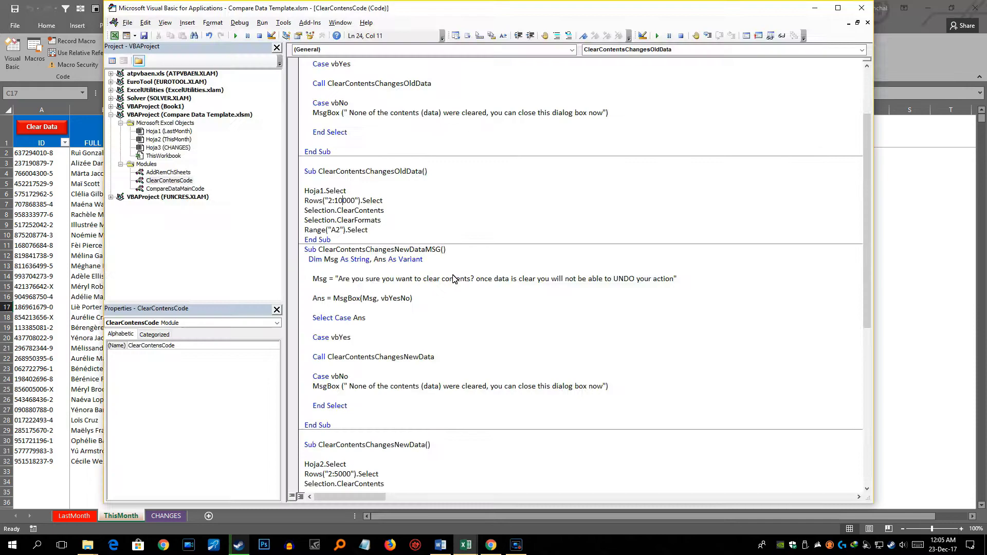
scroll(369, 337, down, 5)
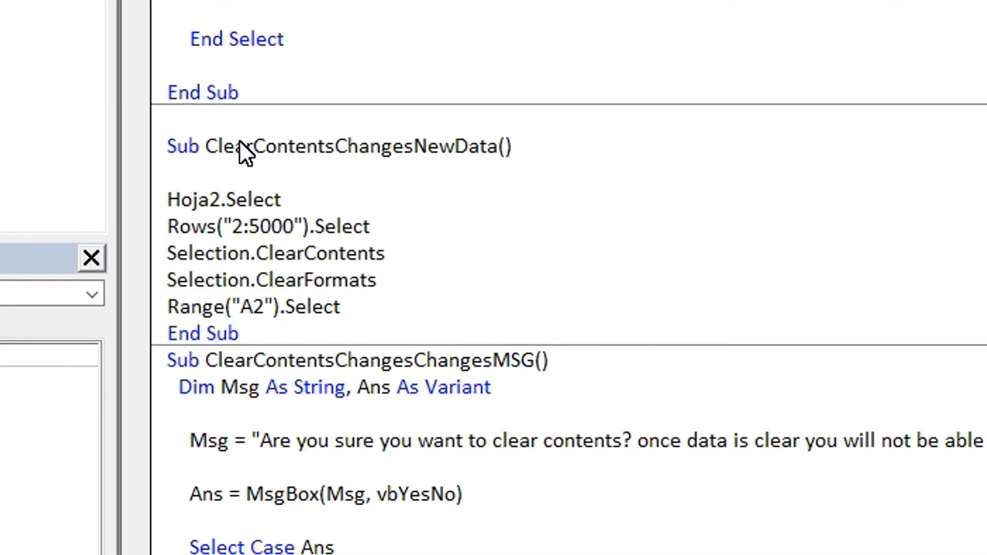
drag(178, 125, 386, 303)
click(393, 170)
drag(248, 226, 258, 226)
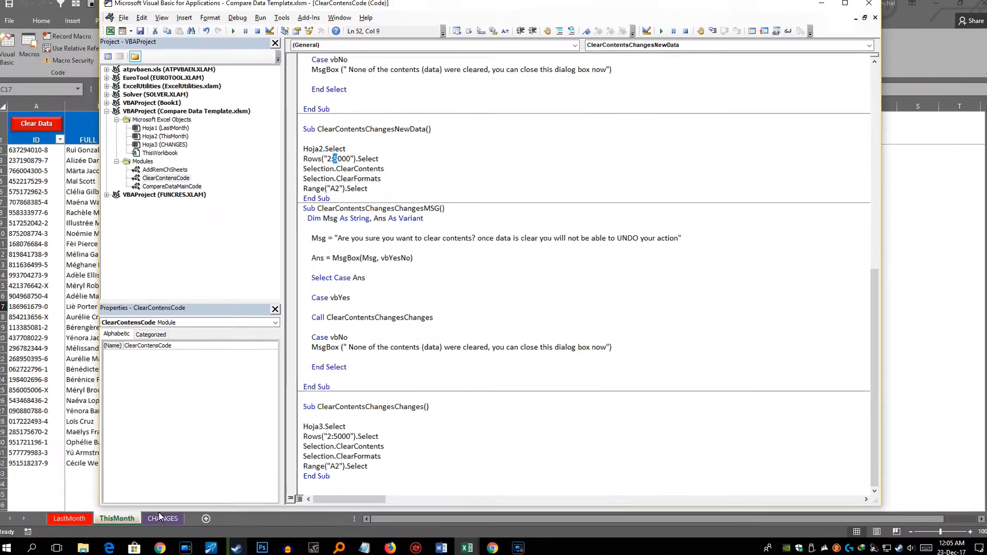
click(159, 516)
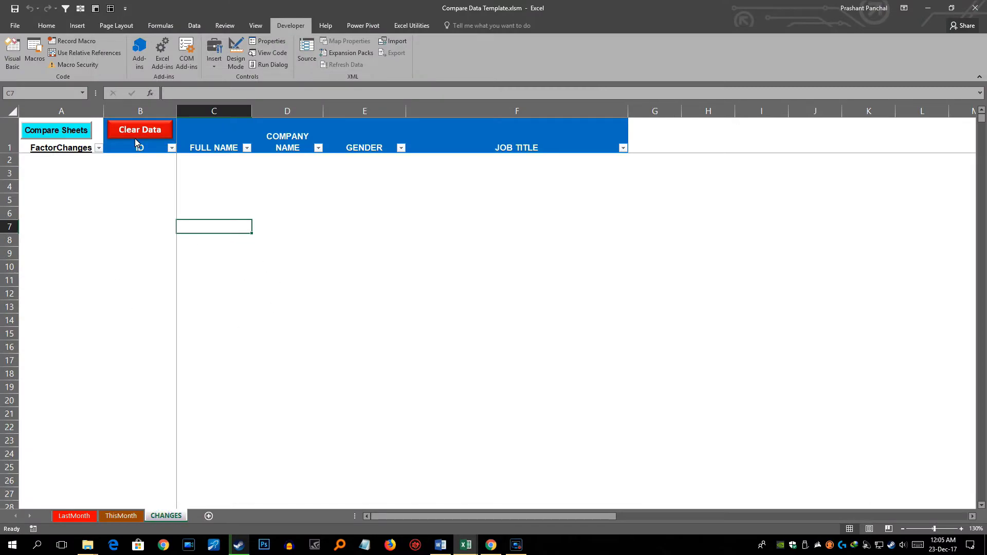
key(alt+F11)
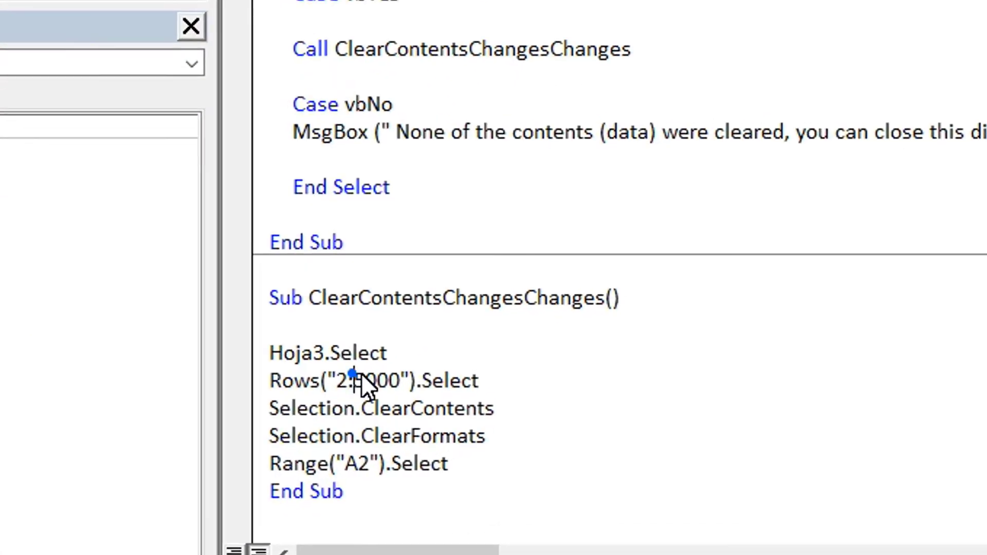
Replace 10000 with 5000 in the ClearContentsChangesOldData Rows range.
click(334, 435)
drag(306, 406, 332, 474)
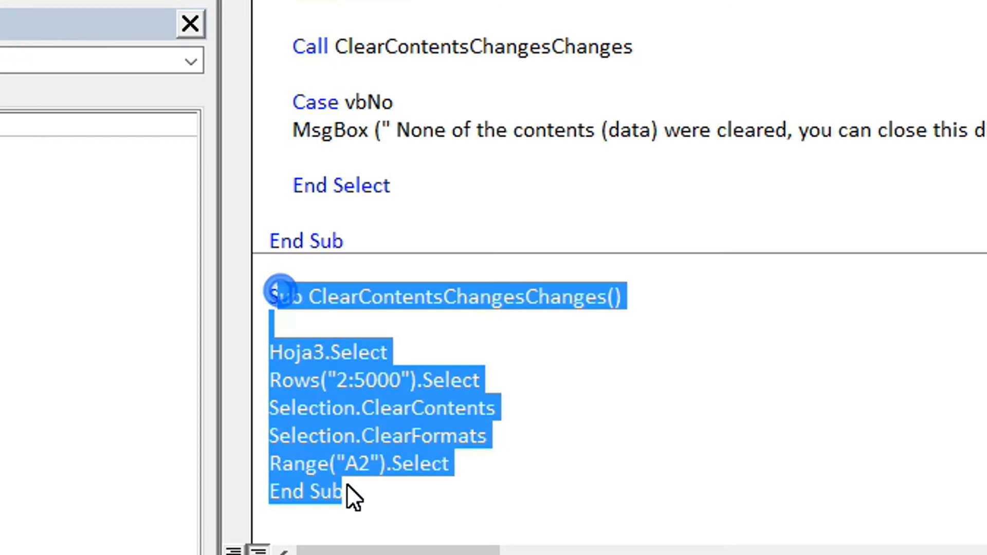
click(347, 493)
scroll(323, 274, up, 3)
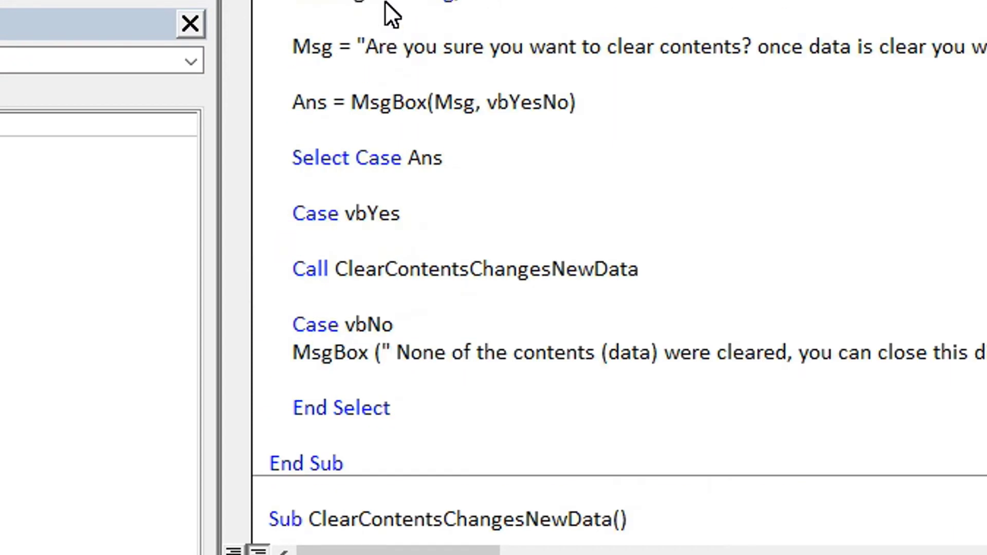
scroll(363, 146, down, 12)
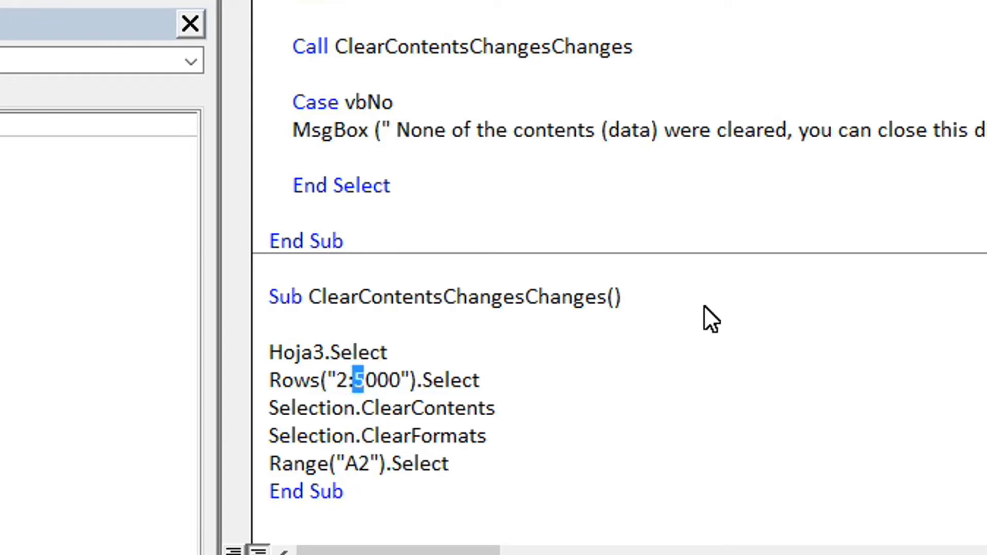
scroll(399, 115, up, 10)
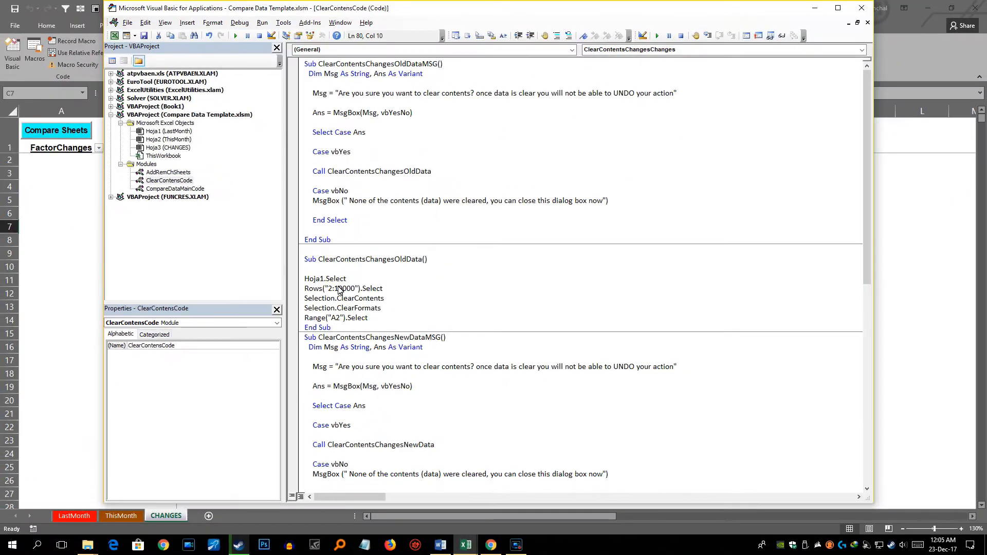
double_click(344, 291)
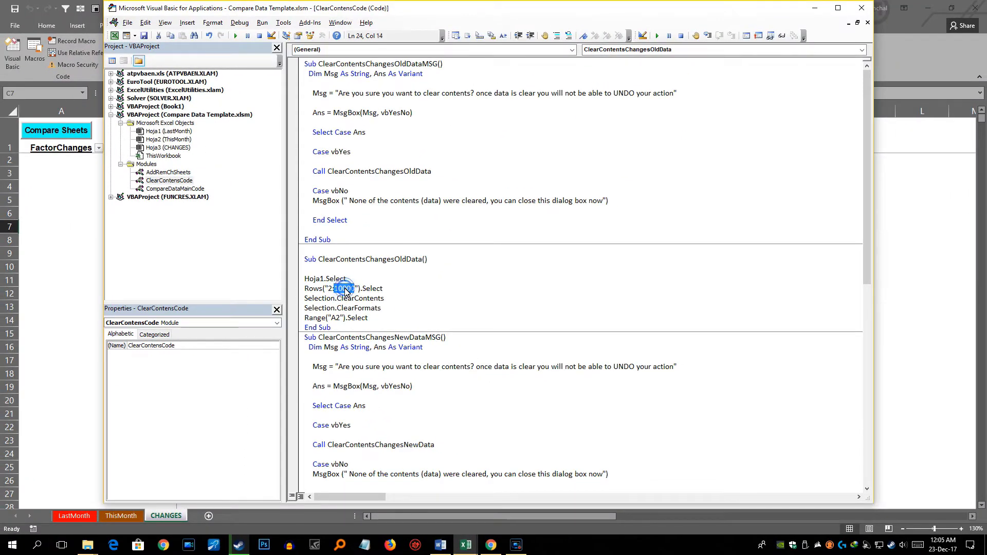
text(5000)
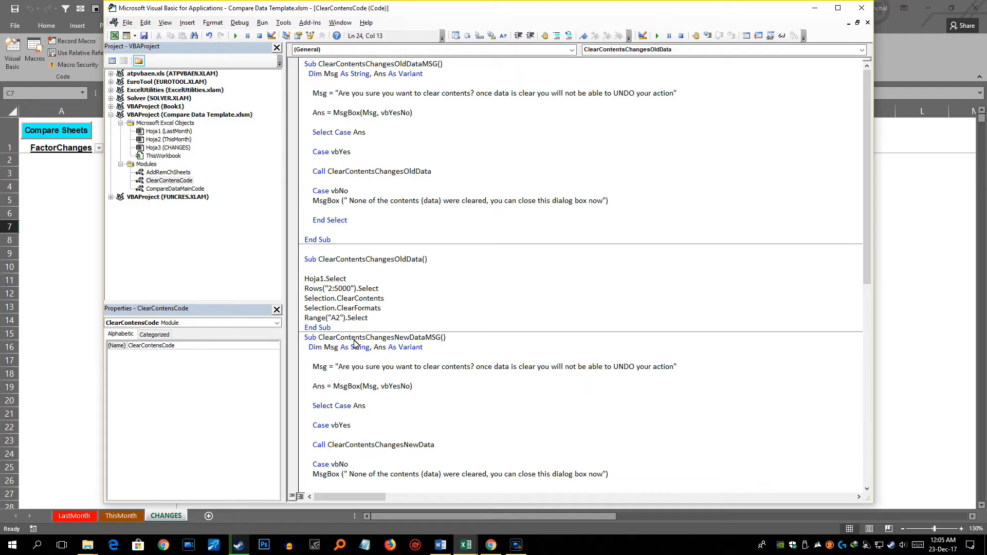
click(355, 343)
Back in Excel, inspect the LastMonth records, including the Design Engineer title in E4.
click(52, 241)
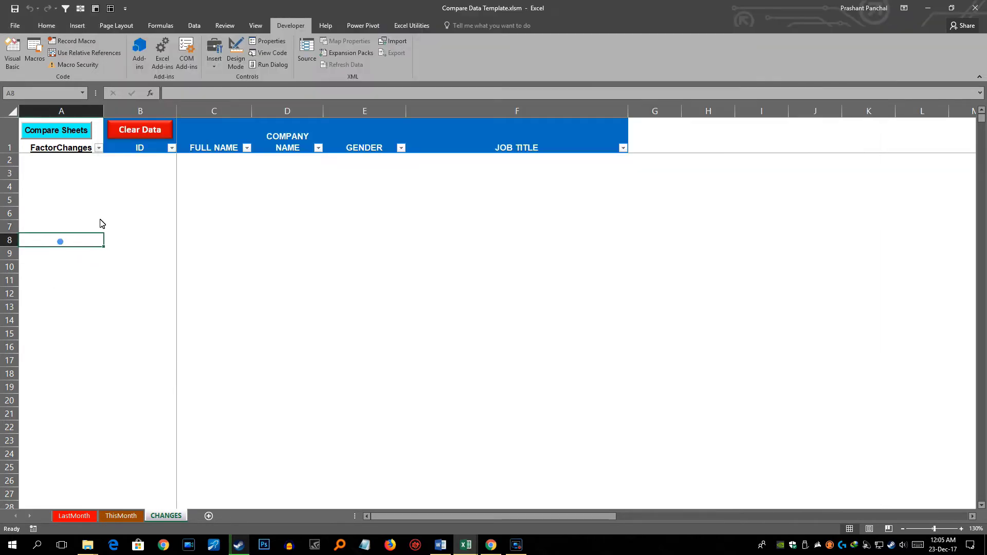
click(116, 515)
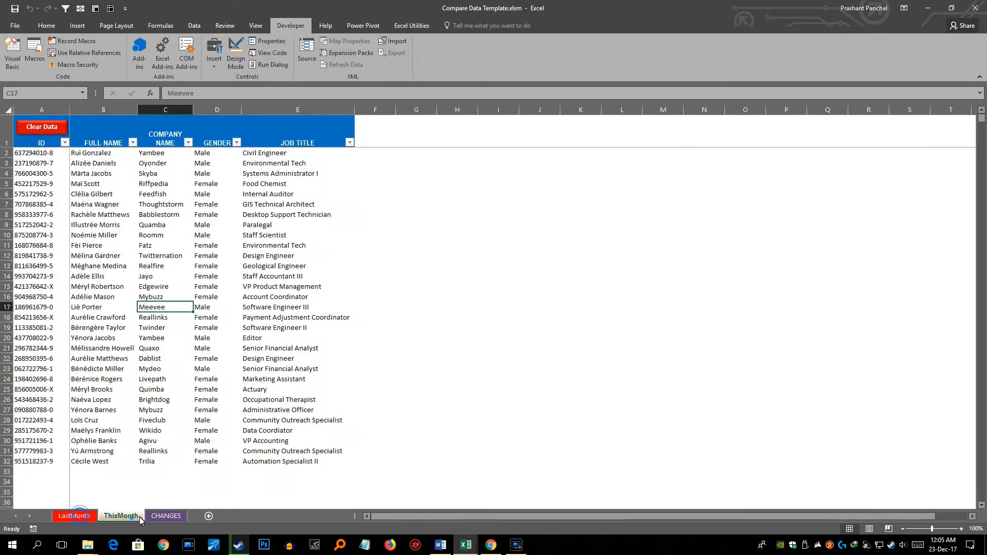
click(77, 516)
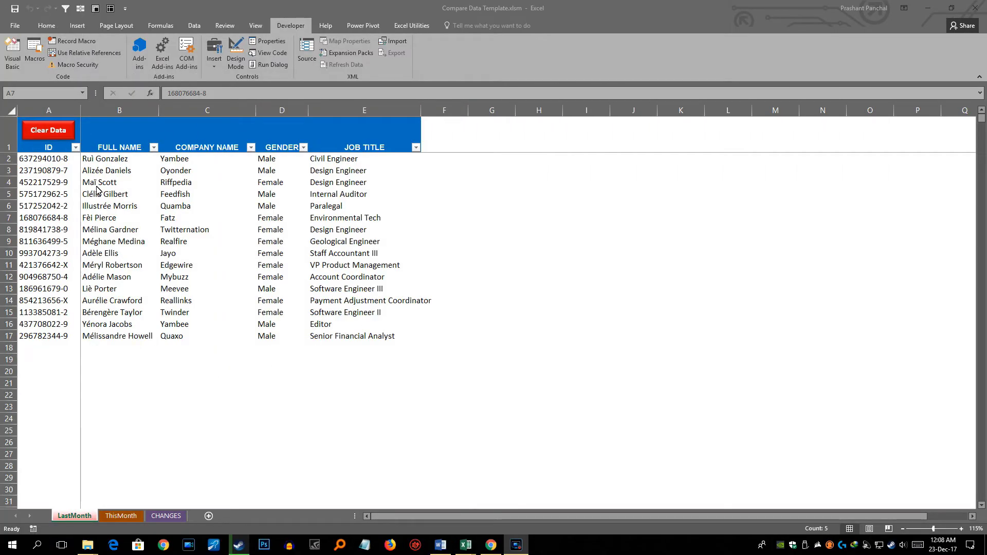
click(124, 175)
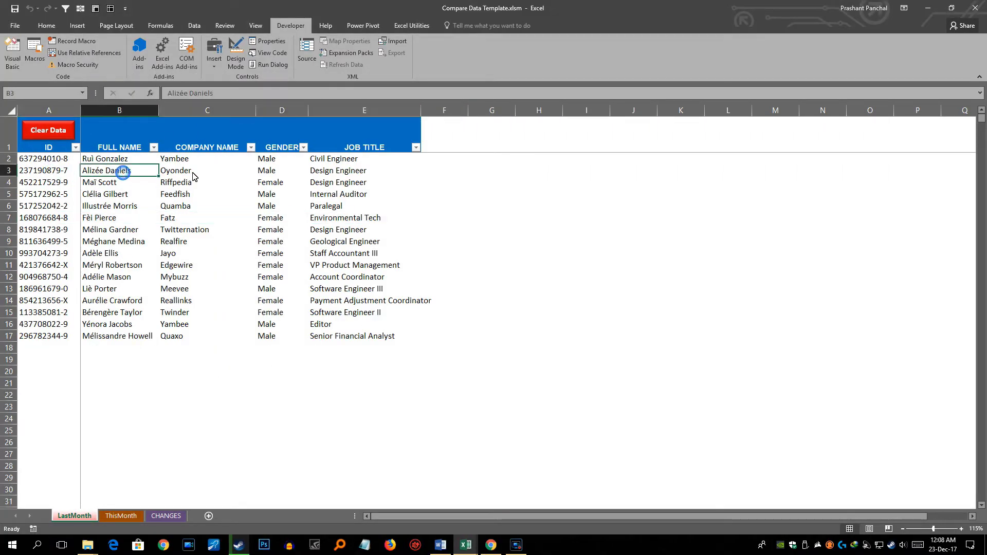
click(221, 176)
click(265, 172)
click(343, 183)
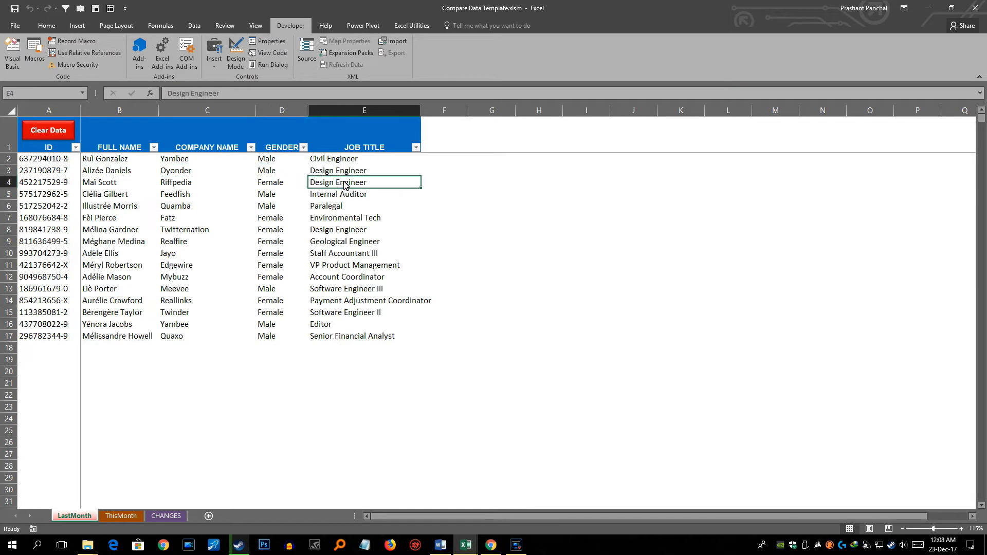
On ThisMonth, select the first dozen records and the job titles in E18:E32.
click(121, 516)
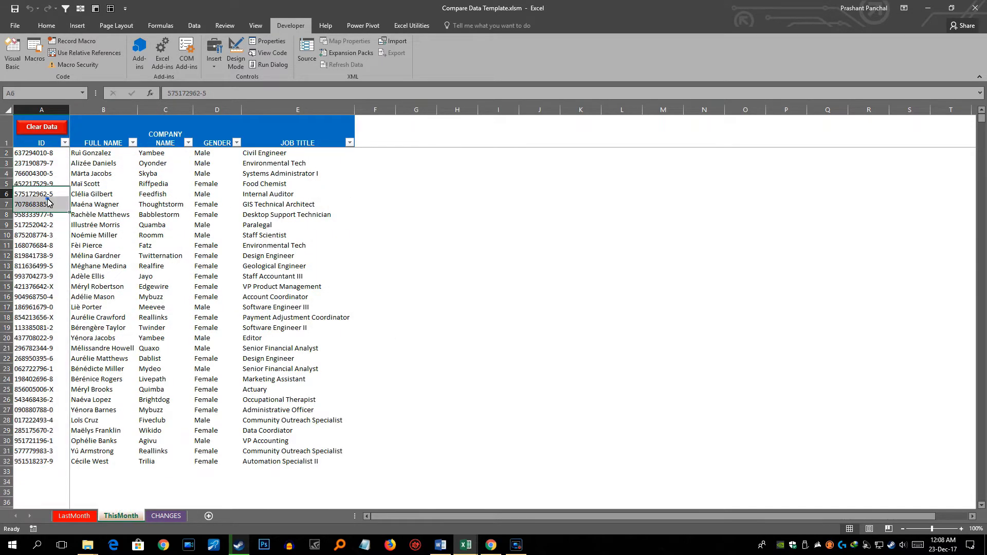
click(38, 153)
drag(39, 154, 258, 284)
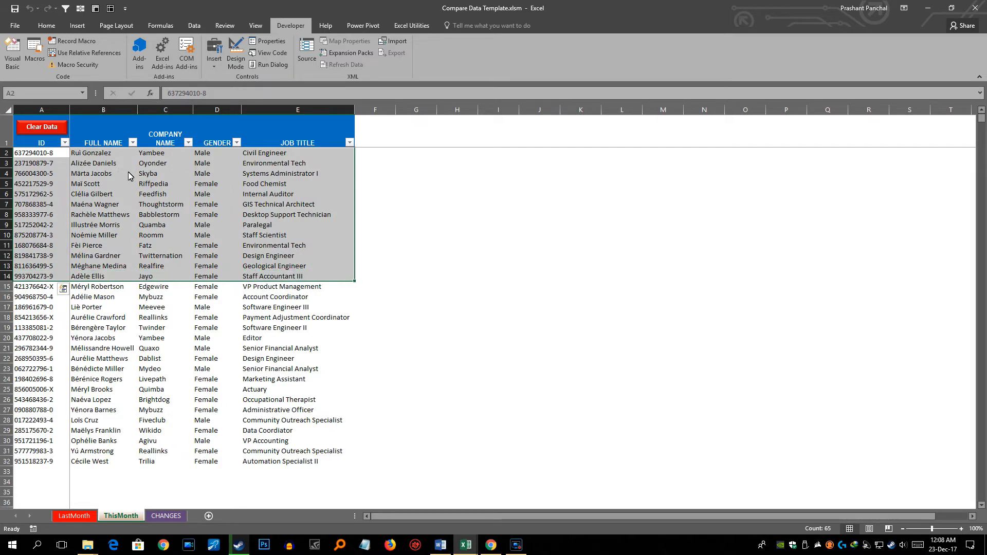
click(267, 210)
click(257, 296)
drag(254, 317, 253, 464)
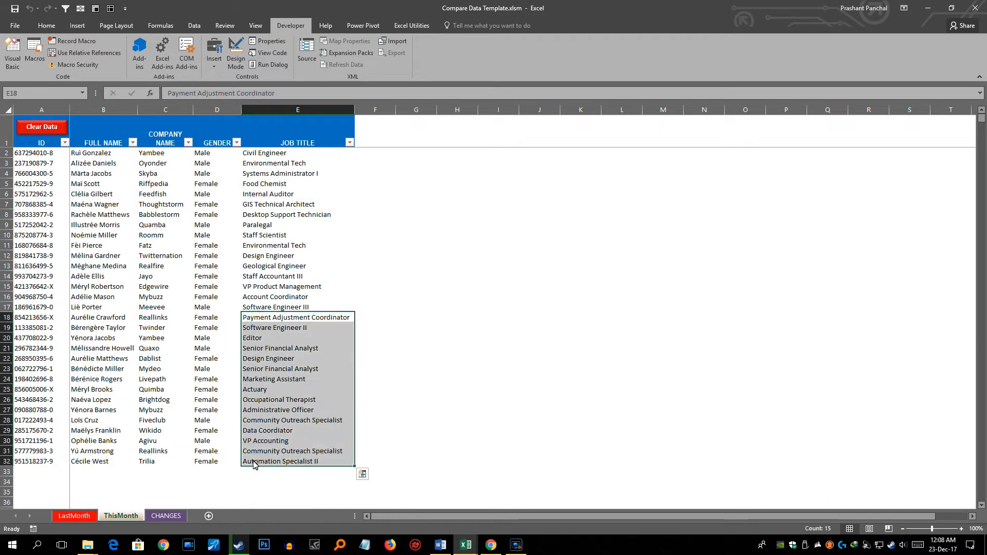
Delete the contents of records A7:E7 and A3:E3 on LastMonth.
click(74, 516)
drag(22, 221, 416, 218)
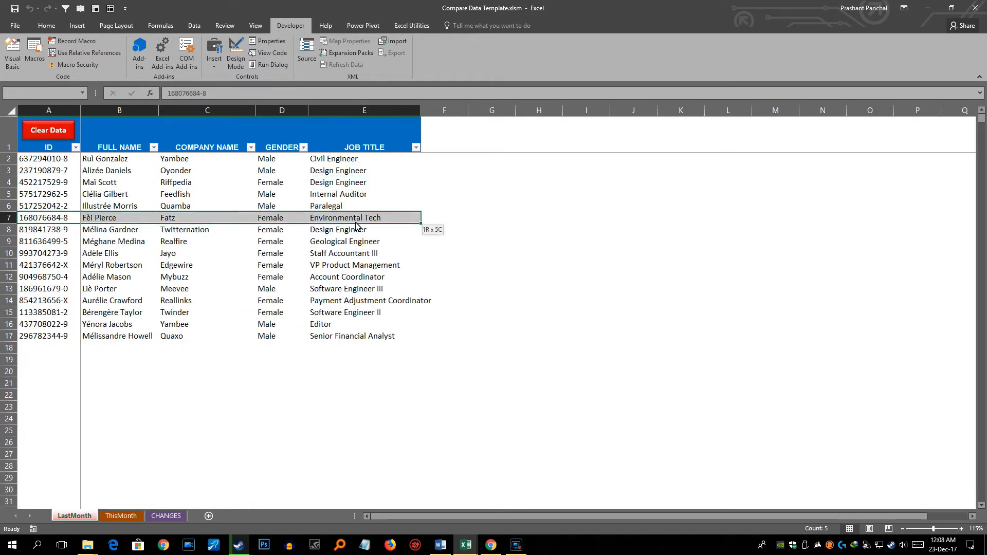
key(Delete)
drag(41, 170, 416, 171)
click(327, 170)
drag(37, 170, 391, 171)
key(Delete)
click(174, 217)
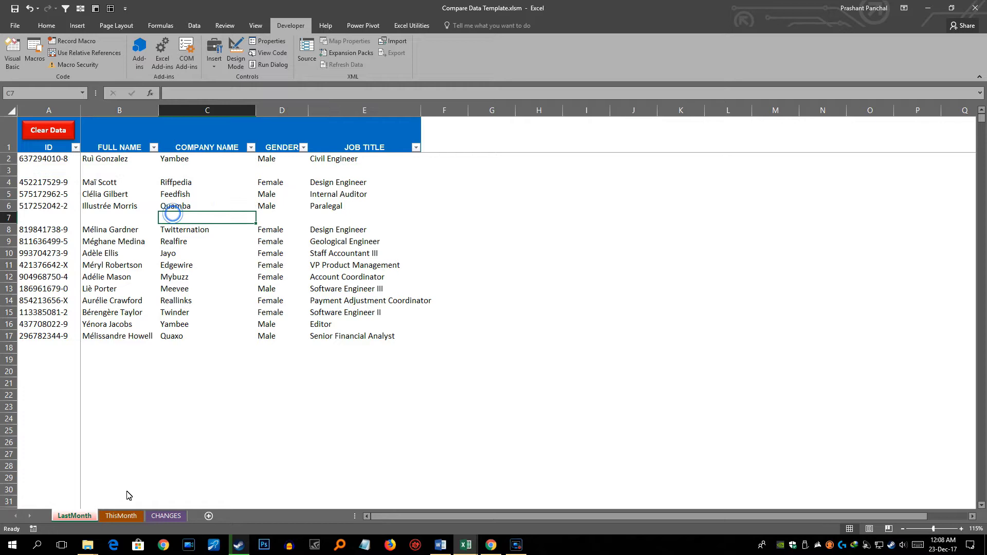
Run Compare Sheets on CHANGES, producing 2 REMOVE, 1 CHANGE and 19 ADD rows.
click(121, 516)
click(72, 298)
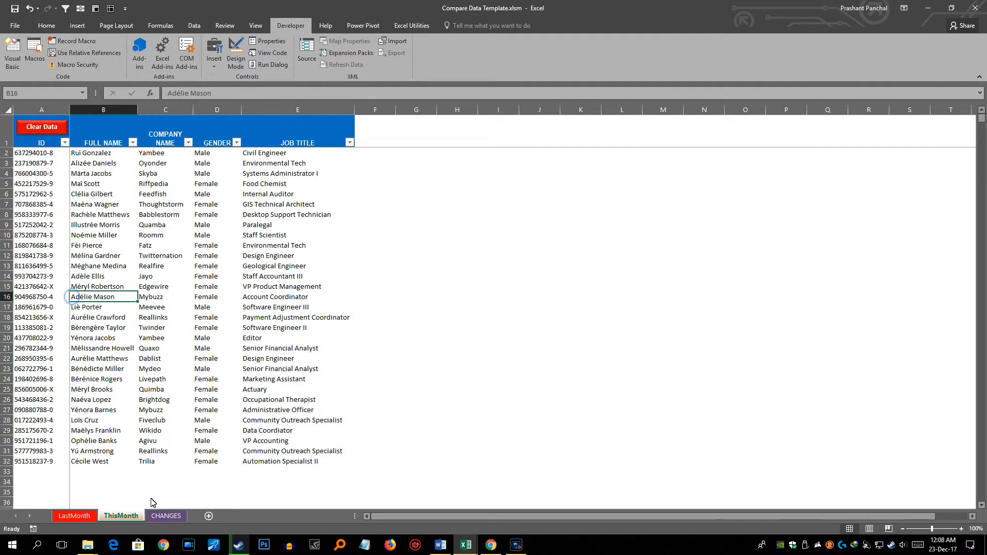
click(159, 515)
click(202, 224)
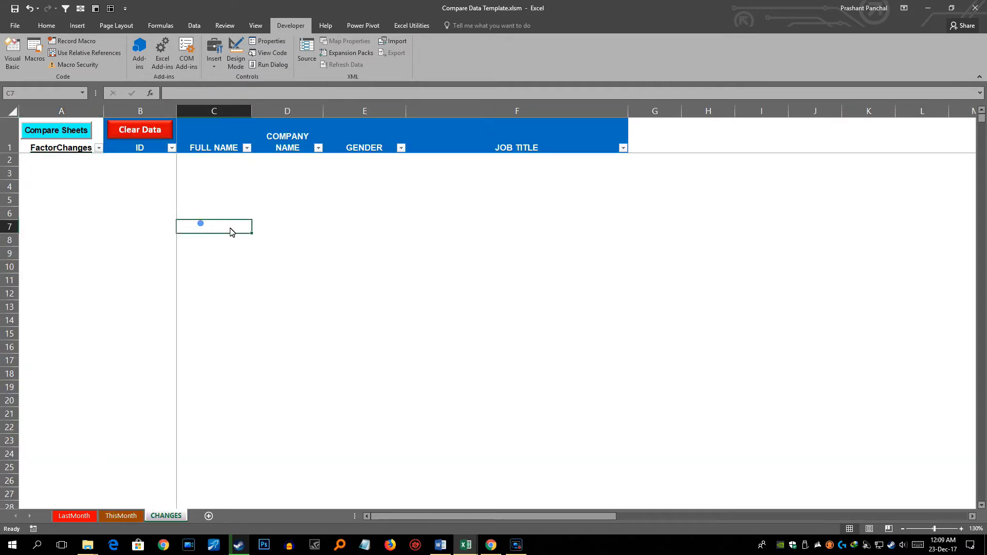
click(69, 135)
click(328, 239)
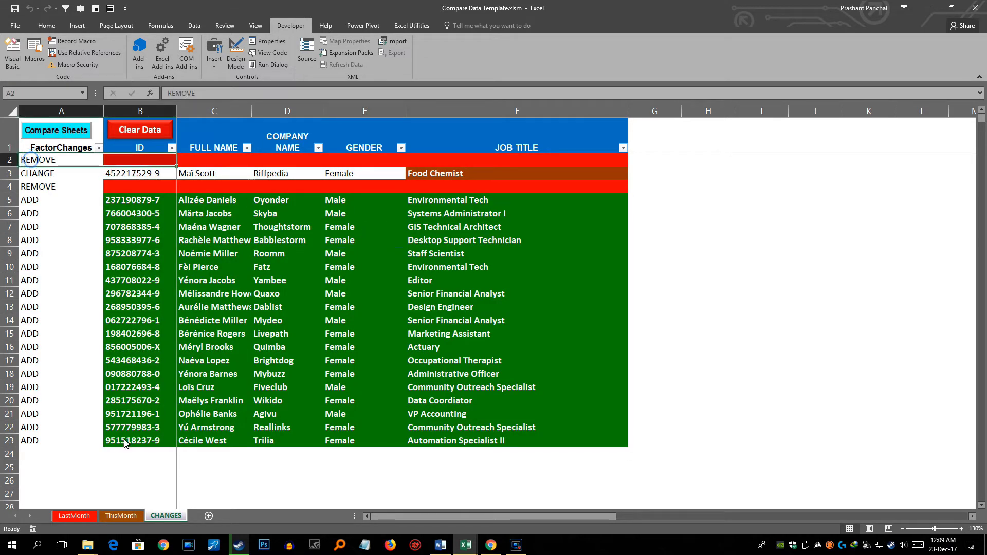
click(78, 517)
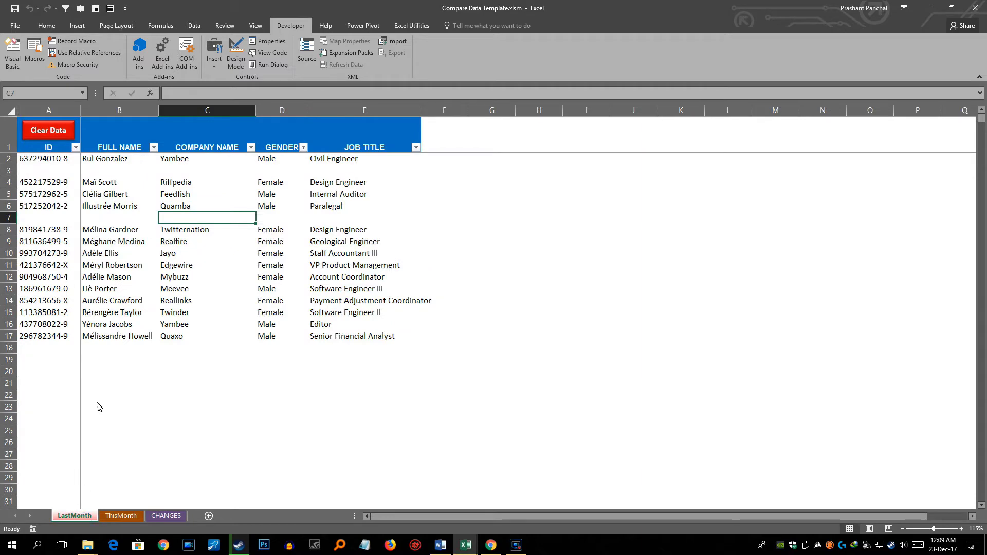
click(166, 516)
click(109, 190)
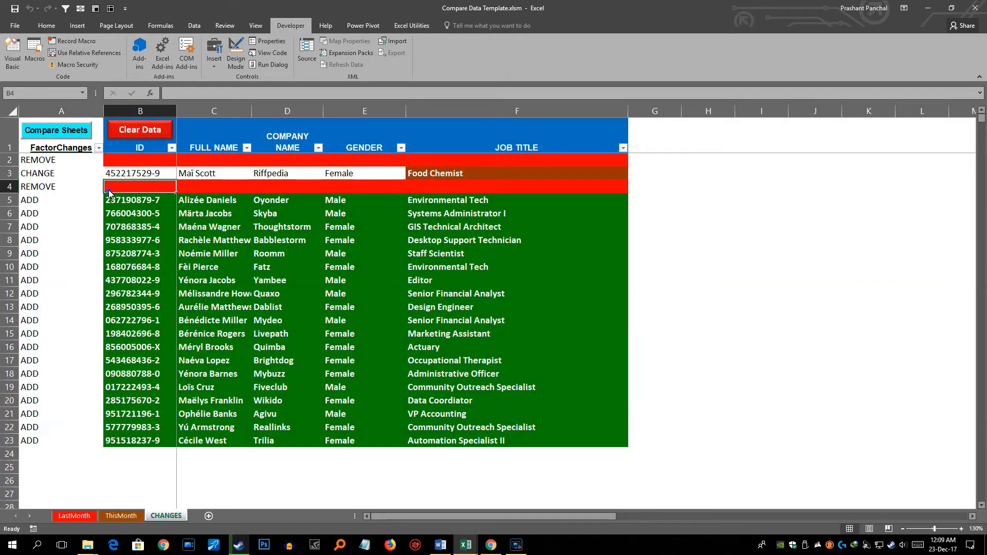
drag(109, 192, 520, 193)
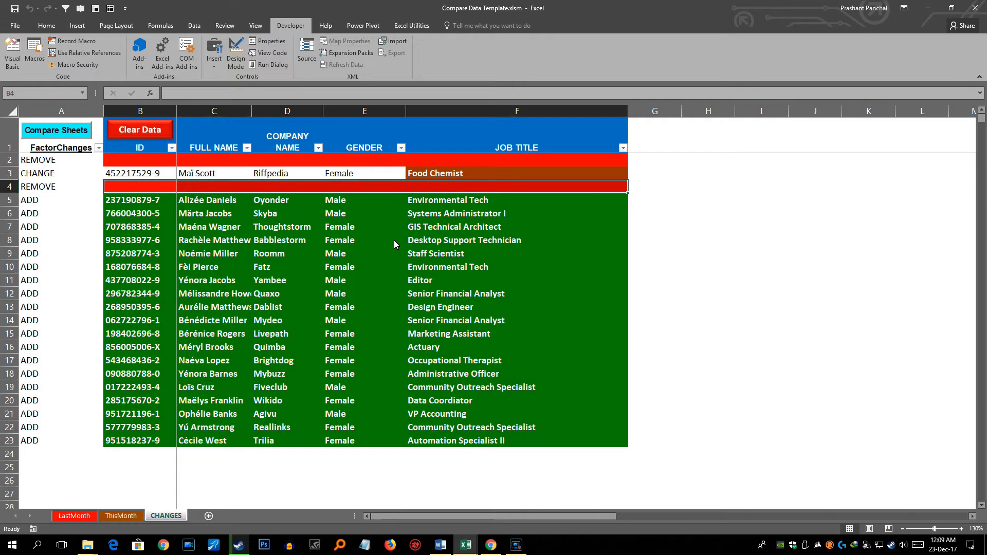
click(192, 308)
scroll(120, 275, down, 2)
scroll(126, 280, up, 2)
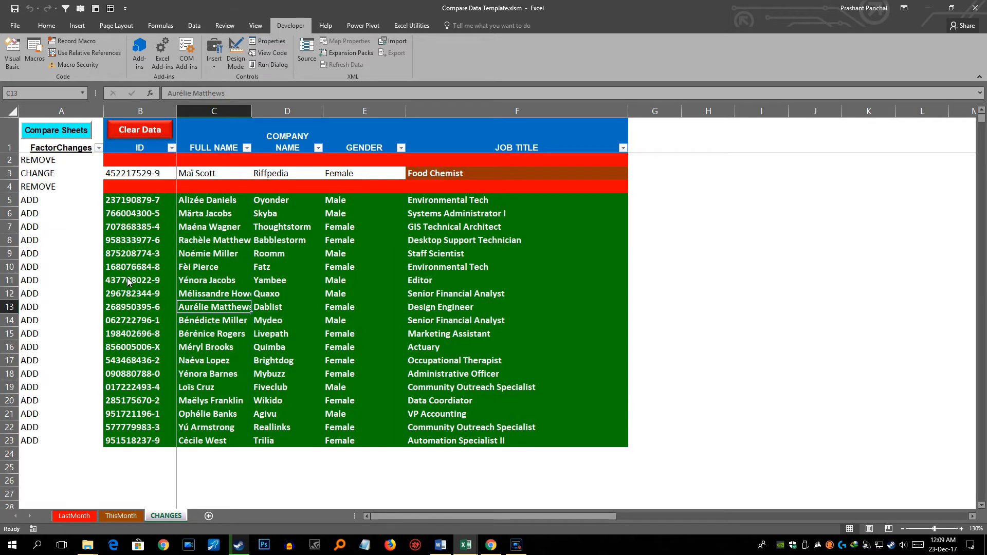
drag(129, 203, 132, 446)
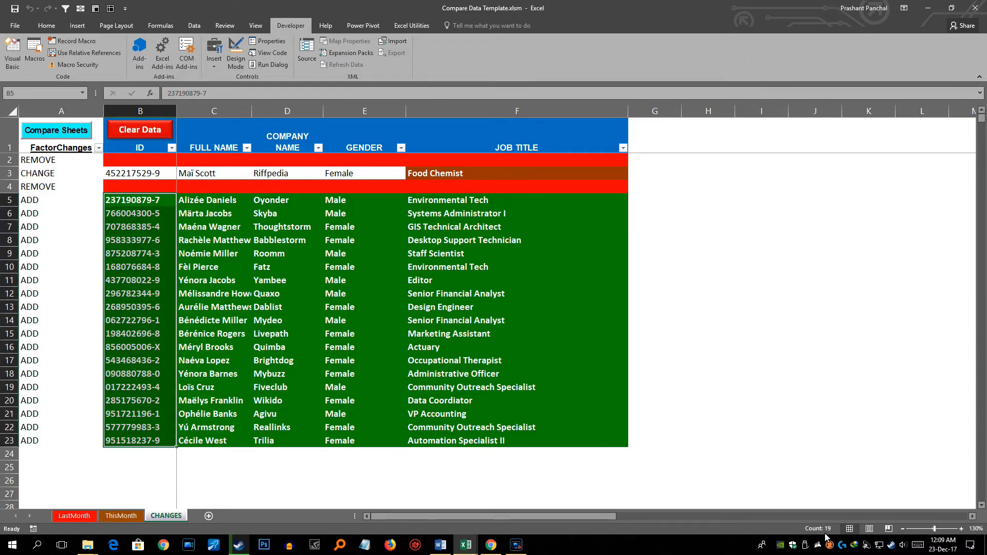
click(226, 360)
drag(29, 200, 263, 413)
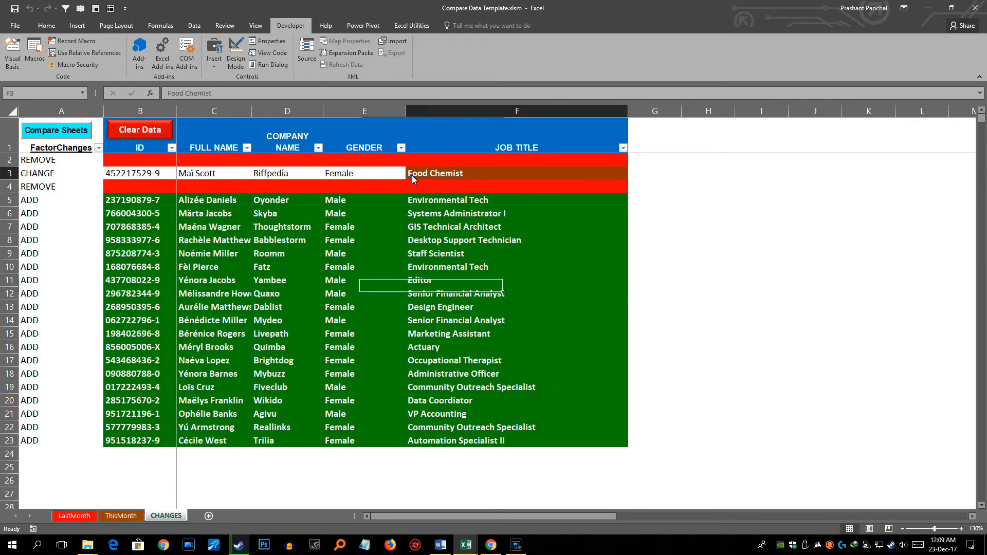
click(411, 175)
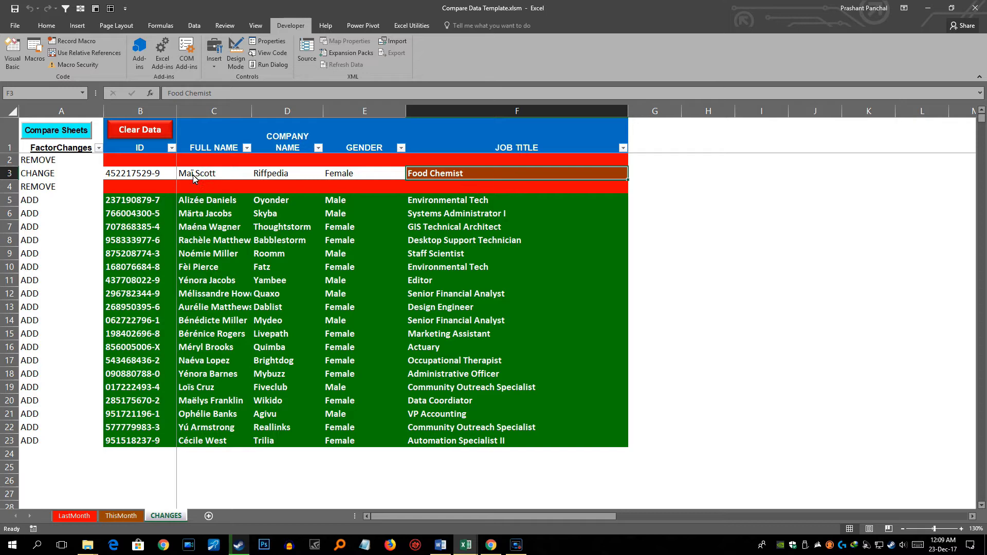
Compare LastMonth row 4 (Design Engineer) with ThisMonth row 5 (Food Chemist), then revisit CHANGES.
click(73, 517)
click(103, 183)
click(324, 184)
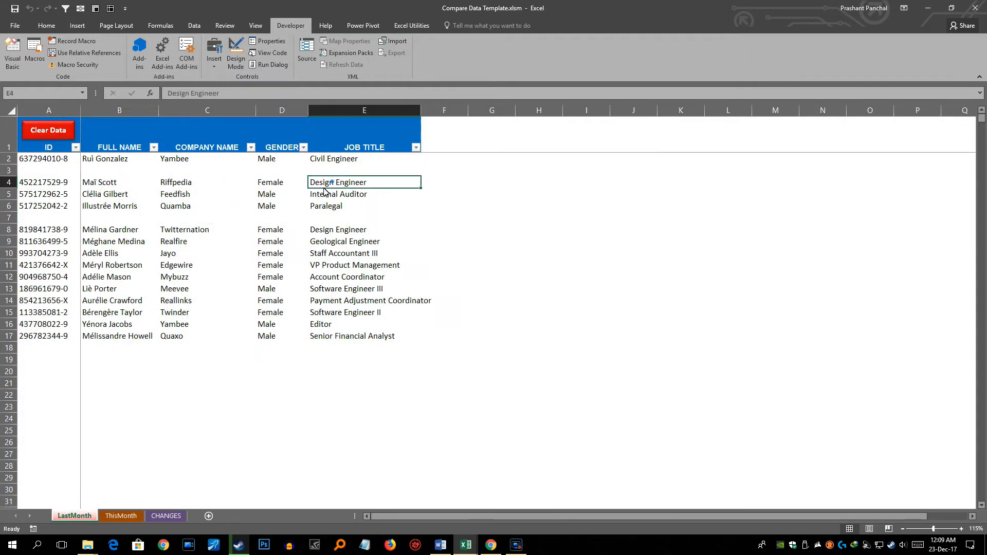
click(9, 183)
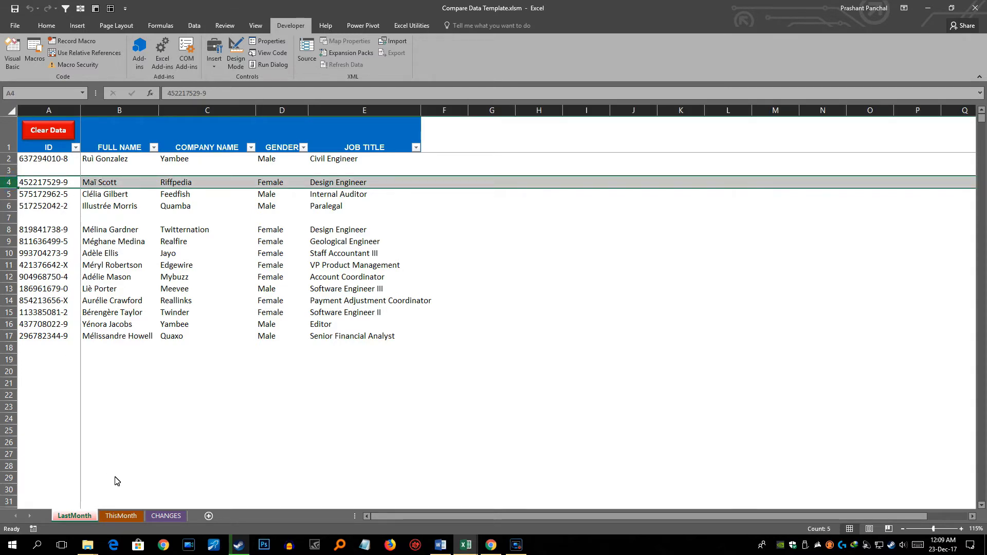
click(121, 515)
click(246, 184)
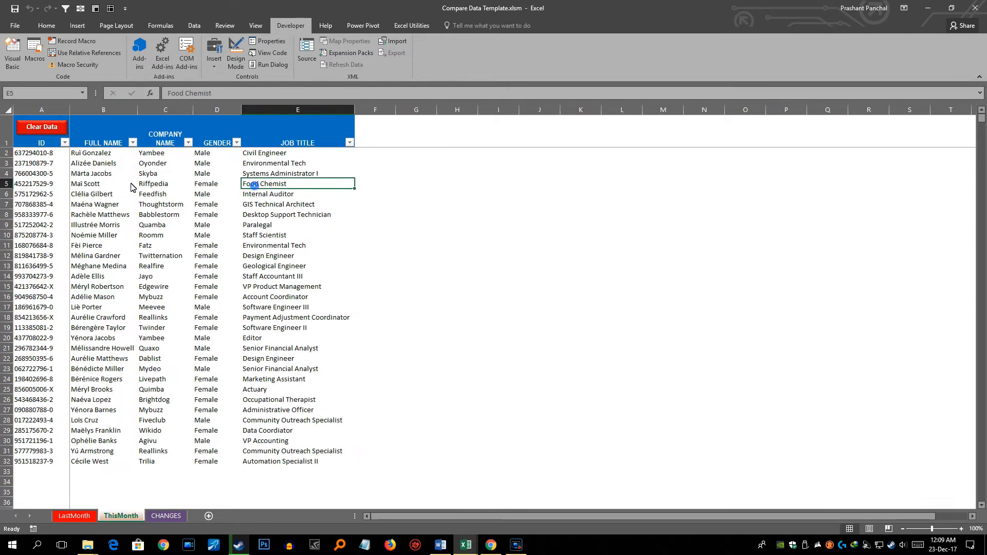
key(shift+space)
click(242, 184)
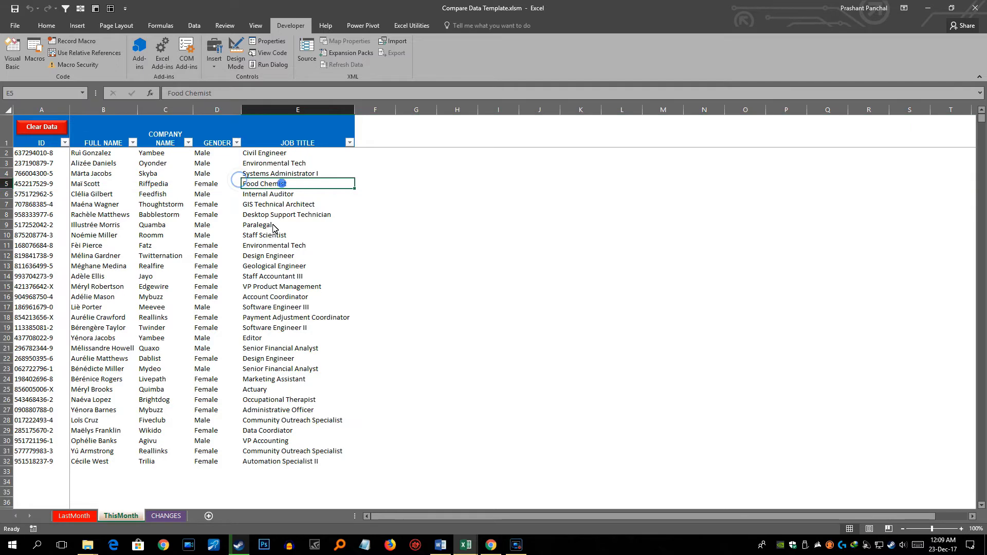
click(166, 516)
click(432, 245)
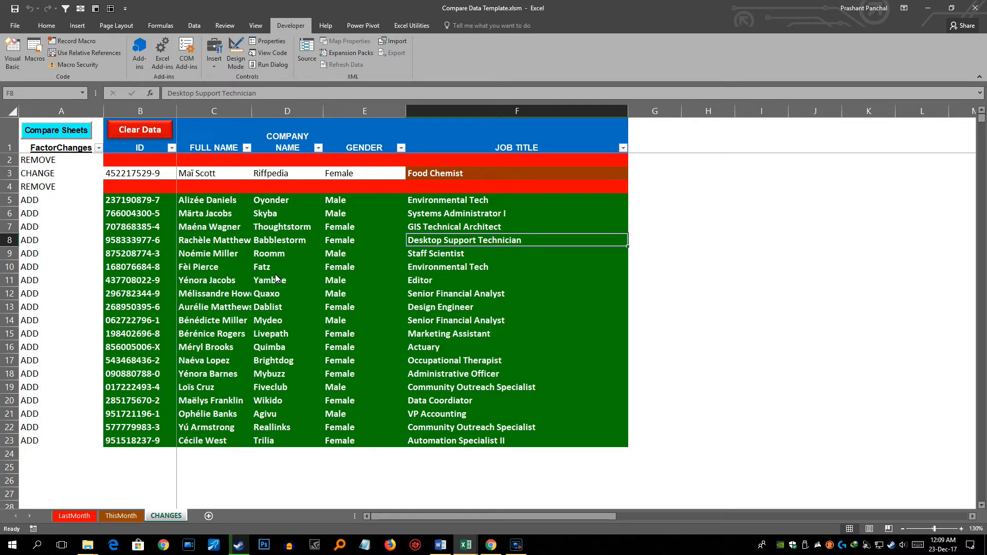
Compare the LastMonth and ThisMonth sheets, checking the companies in C9:C10.
click(76, 516)
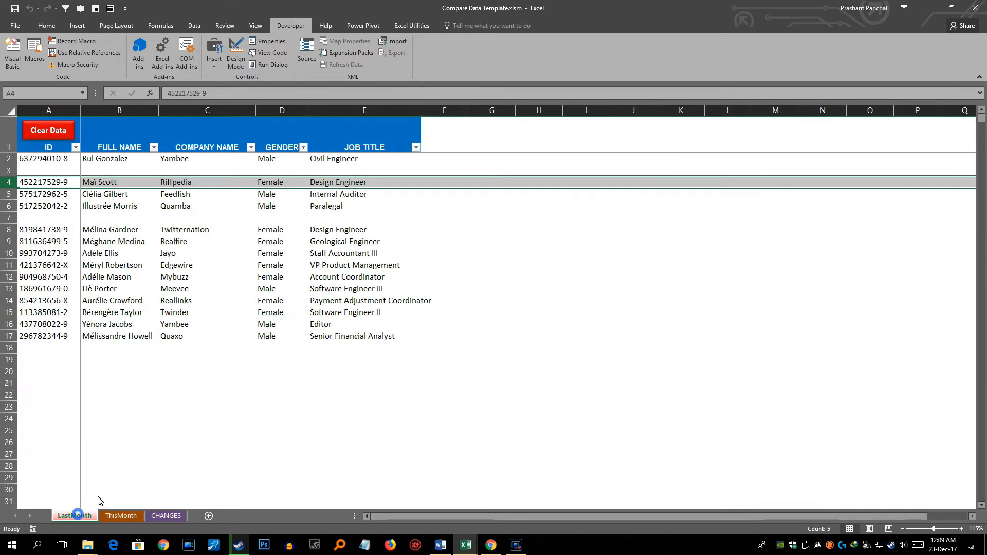
click(121, 514)
click(72, 517)
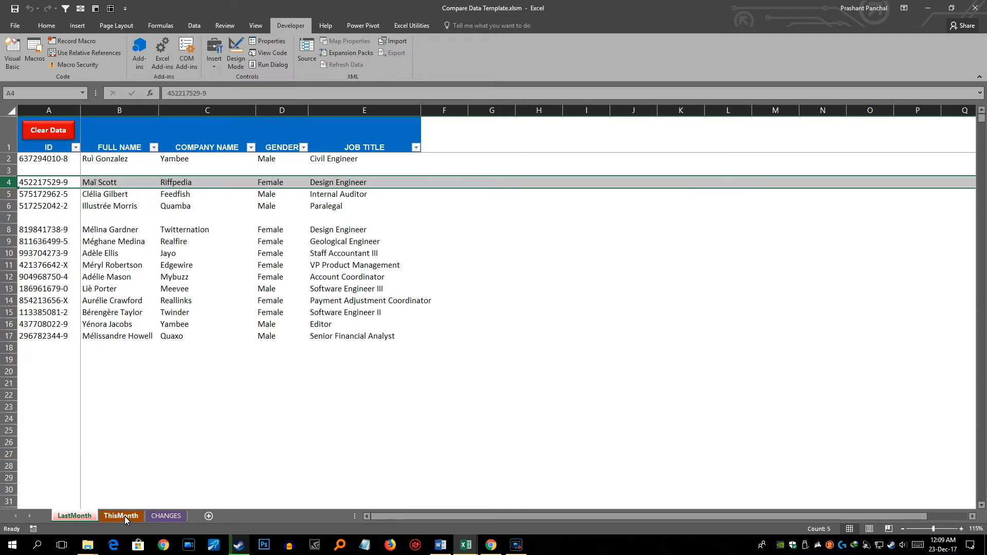
click(125, 516)
click(78, 517)
drag(212, 255, 216, 247)
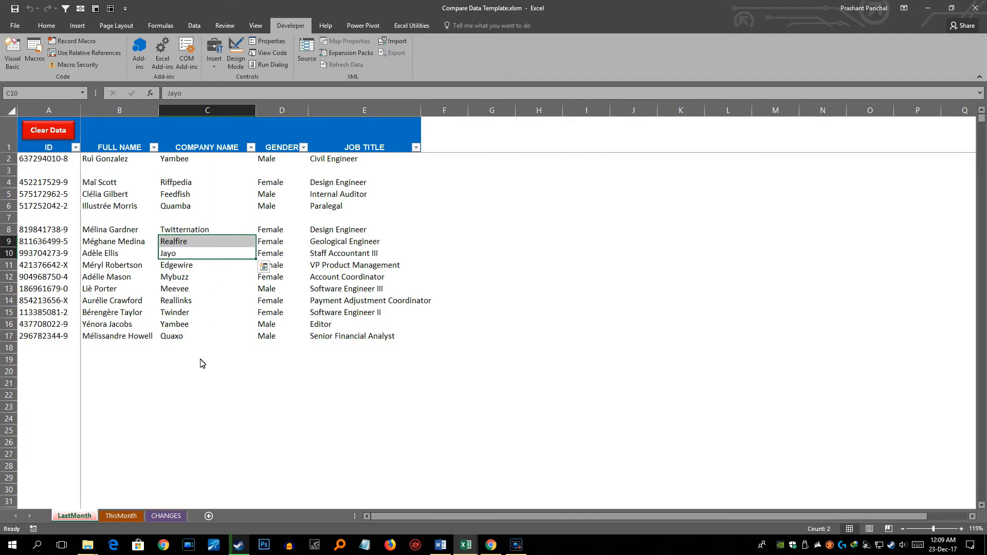
click(121, 516)
click(77, 516)
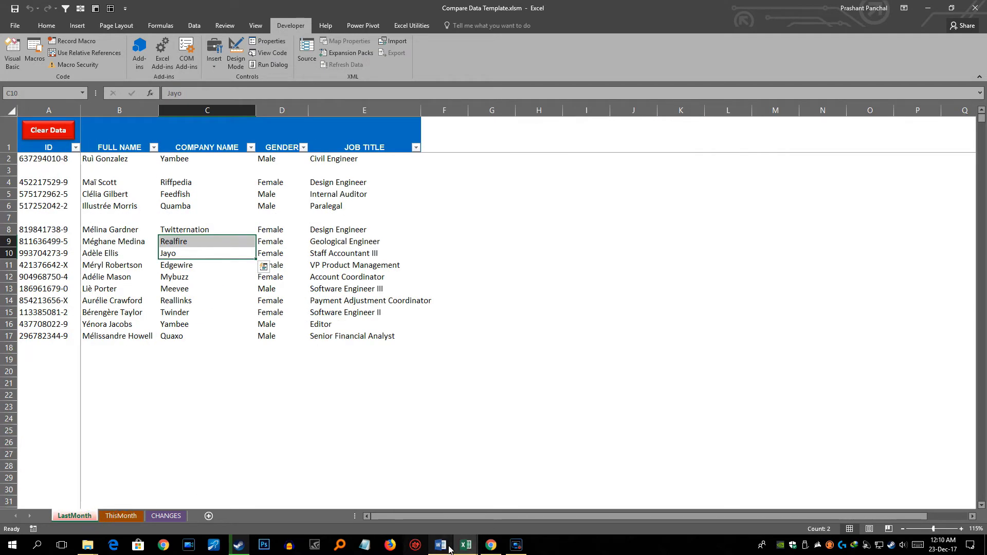
mouse_move(466, 545)
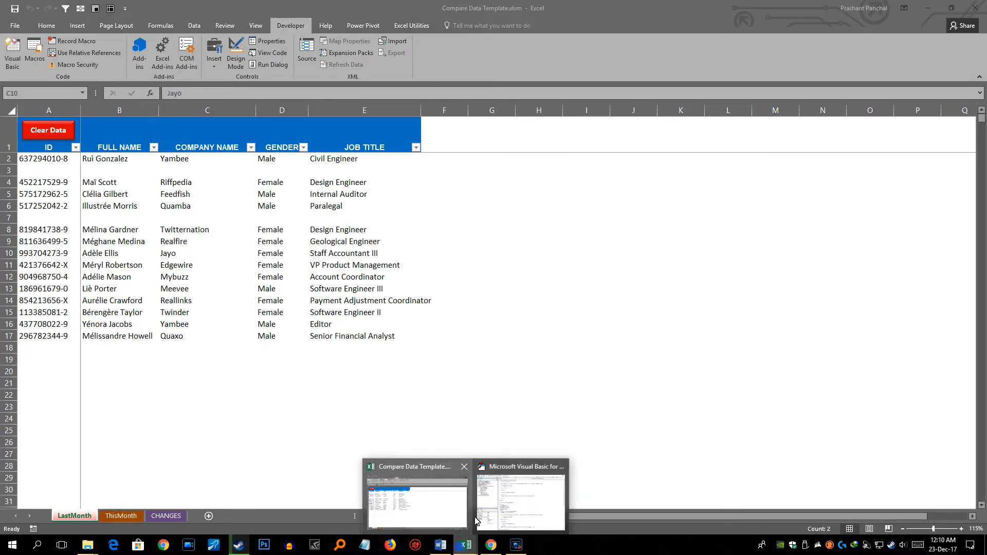
click(520, 486)
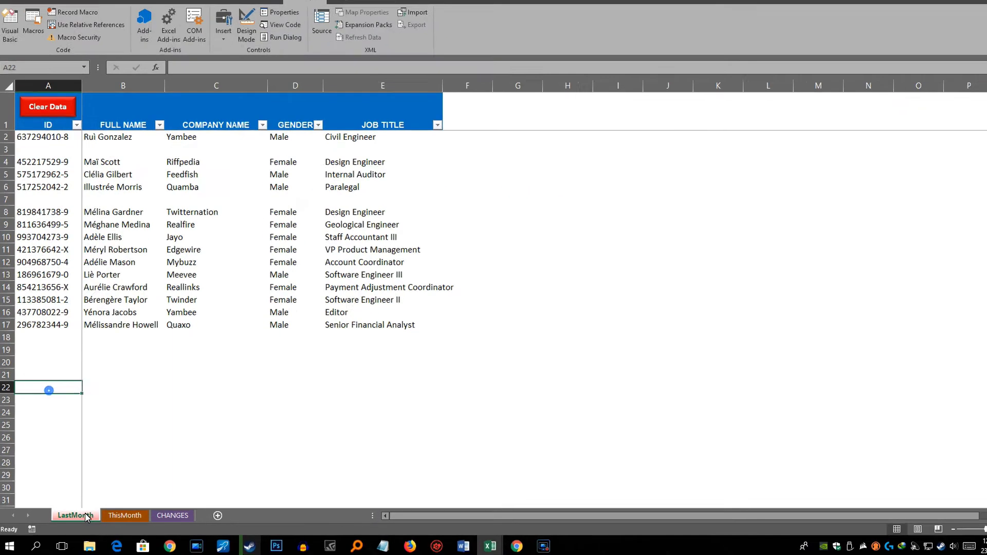
Rename LastMonth to OldData, ThisMonth to NewData and CHANGES to Variance.
double_click(85, 516)
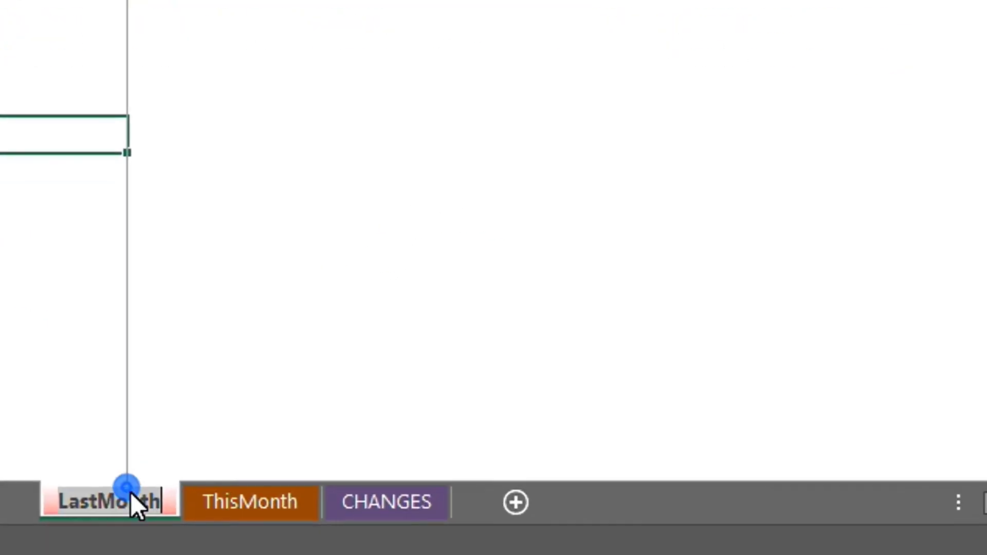
text(OldData)
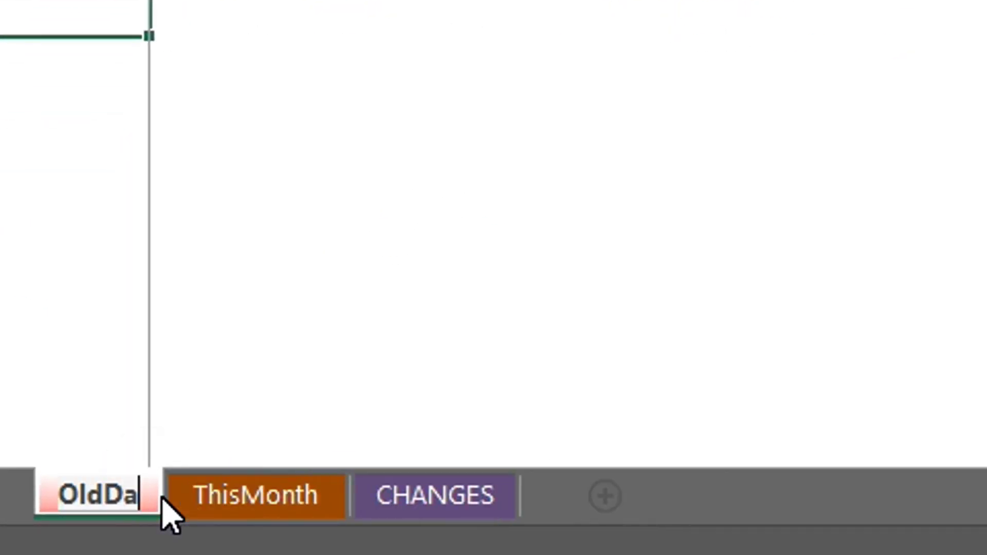
double_click(257, 496)
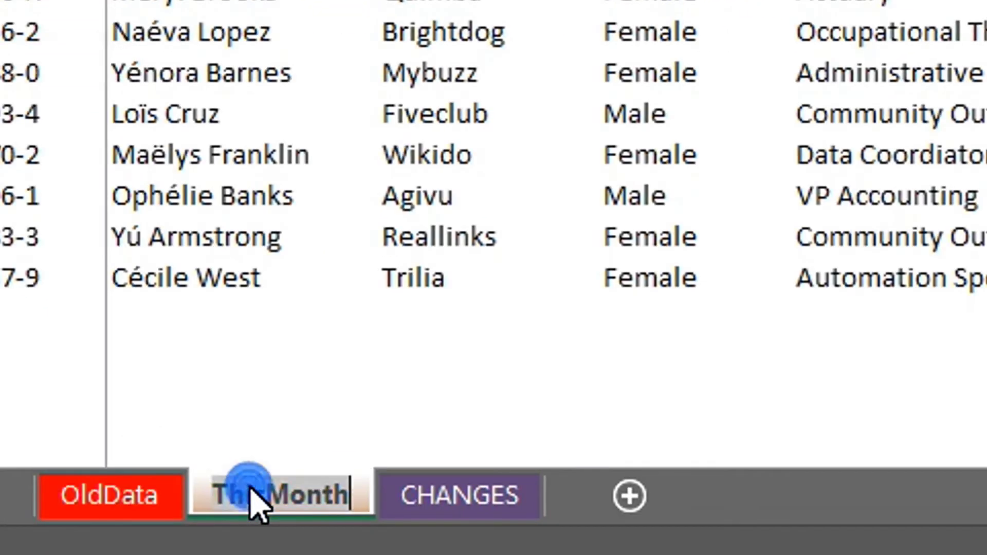
text(NewData)
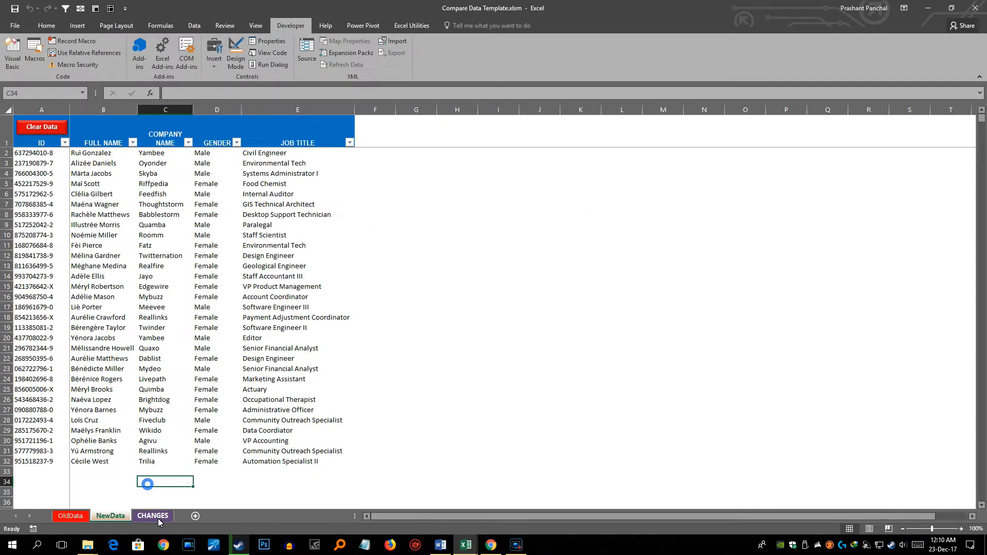
click(233, 511)
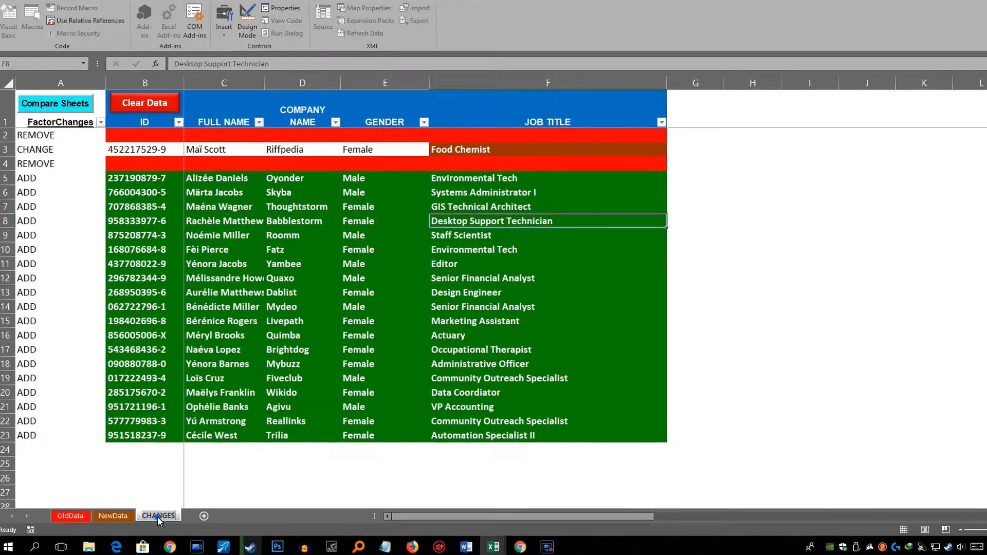
double_click(152, 516)
text(Var)
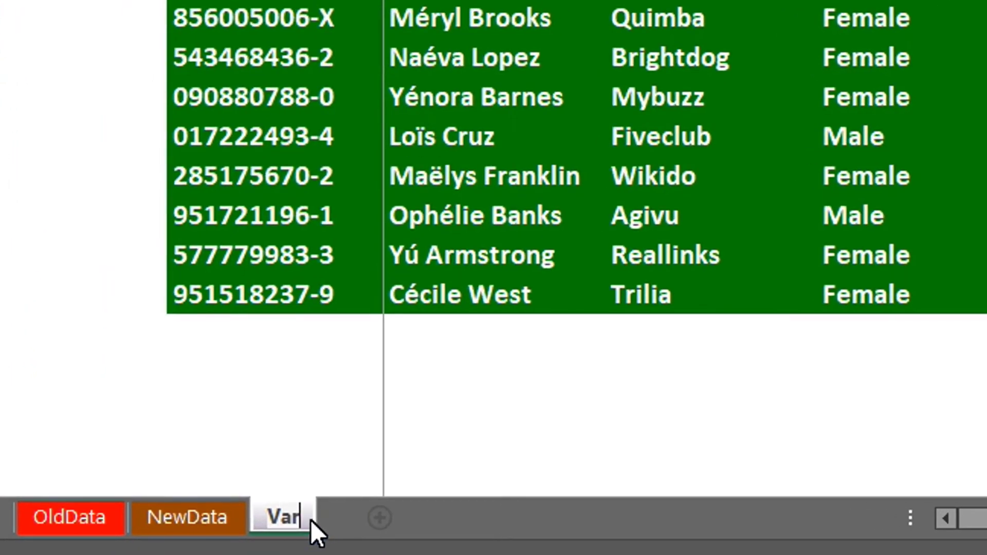
text(iance)
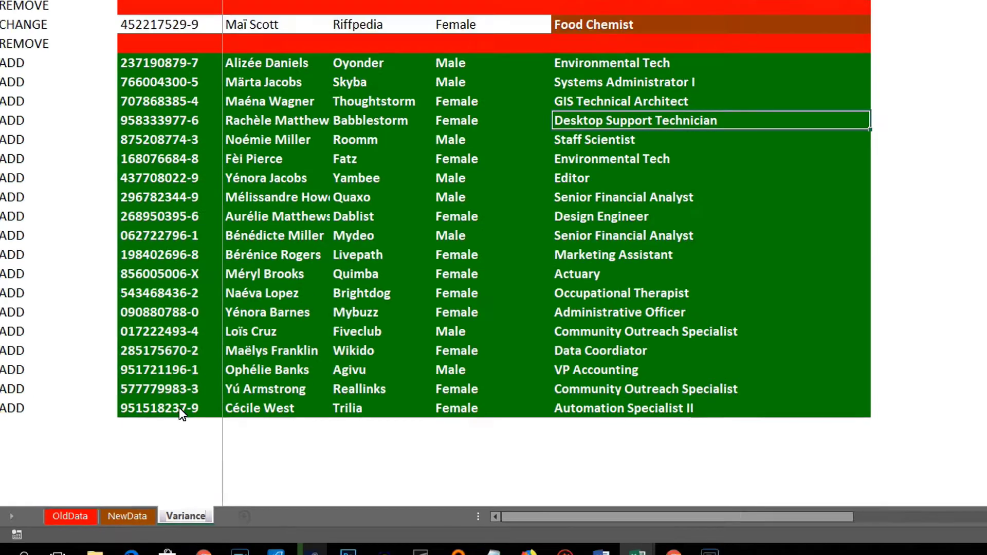
click(179, 406)
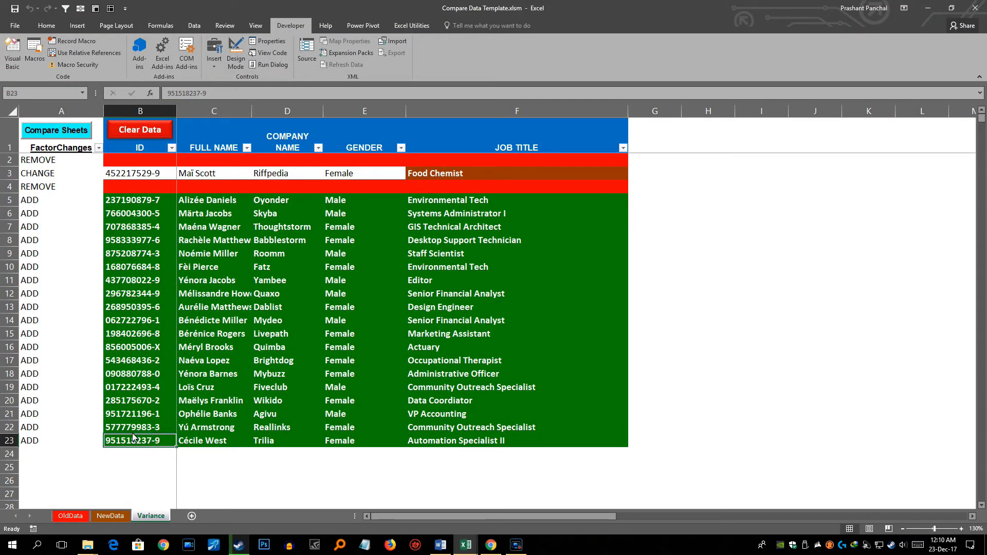
In CompareDataMainCode, change the sheet-name strings to "OldData", "NewData" and "Variance".
key(alt+F11)
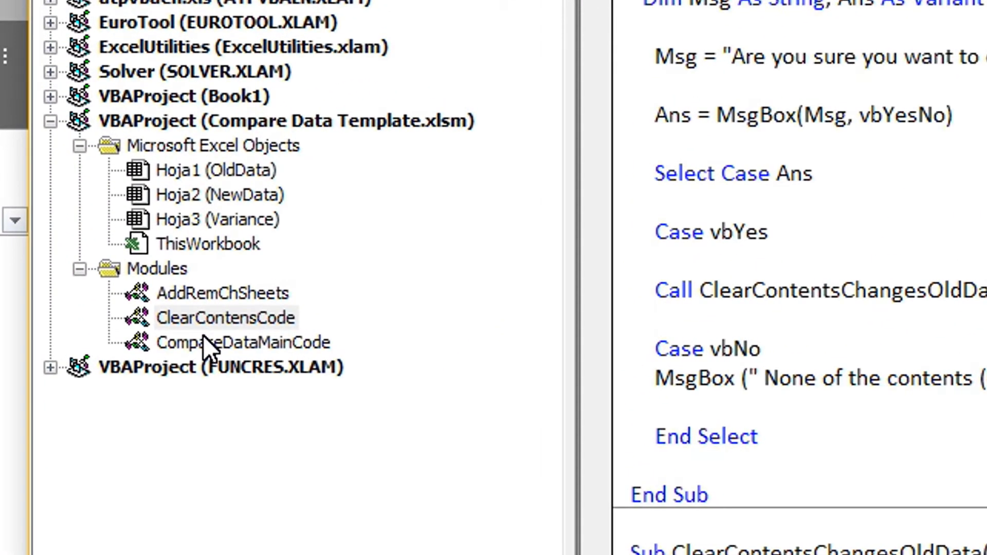
double_click(202, 340)
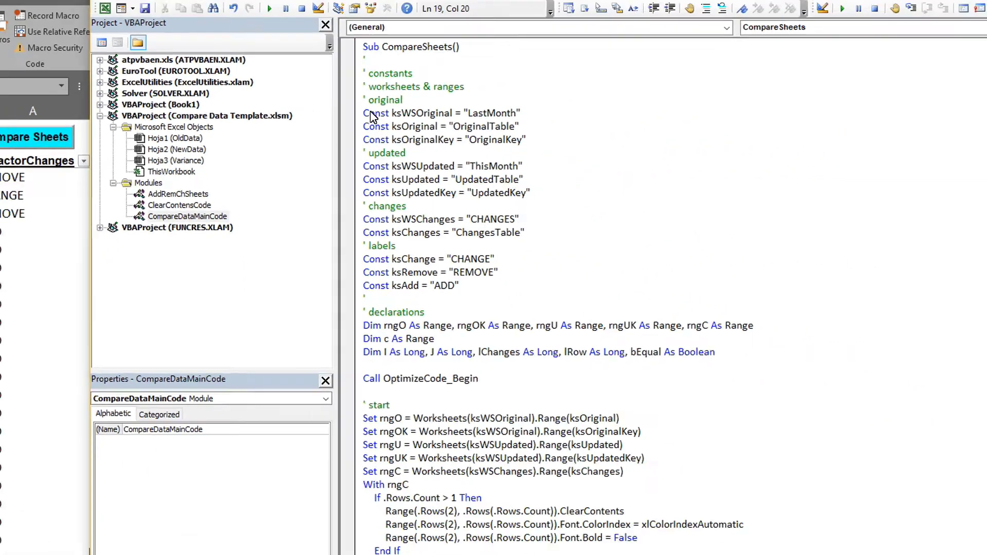
drag(370, 111, 455, 286)
click(510, 140)
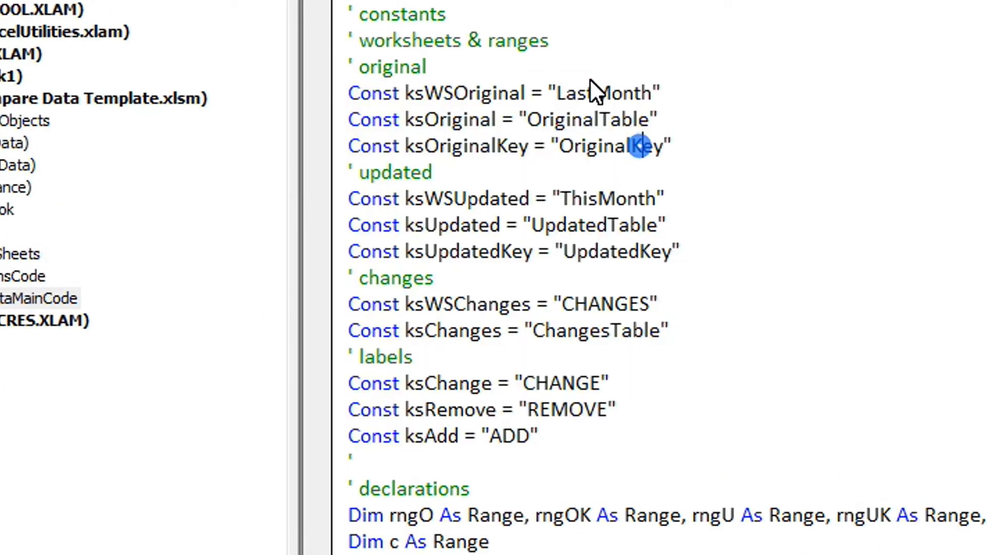
double_click(590, 79)
double_click(590, 87)
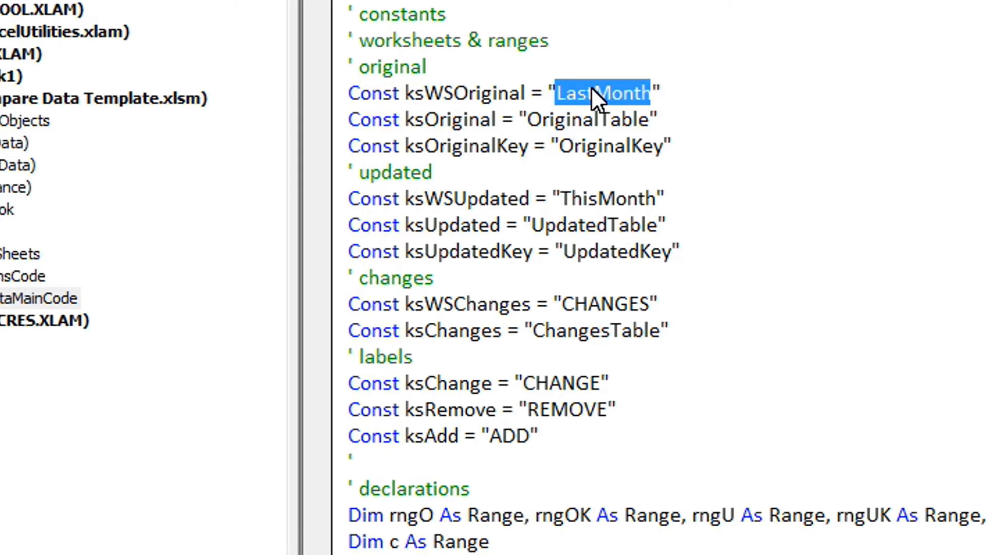
text(O)
text(ldData)
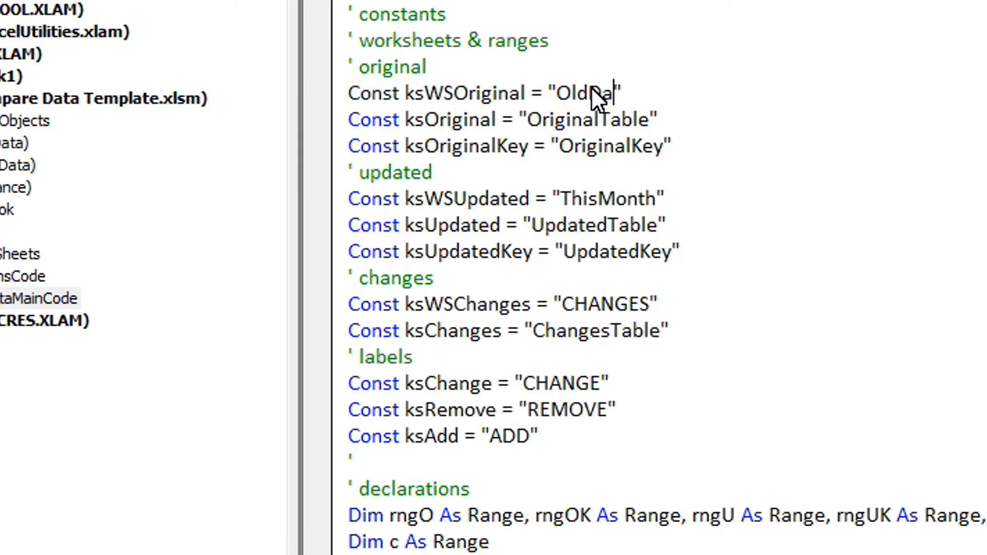
double_click(596, 197)
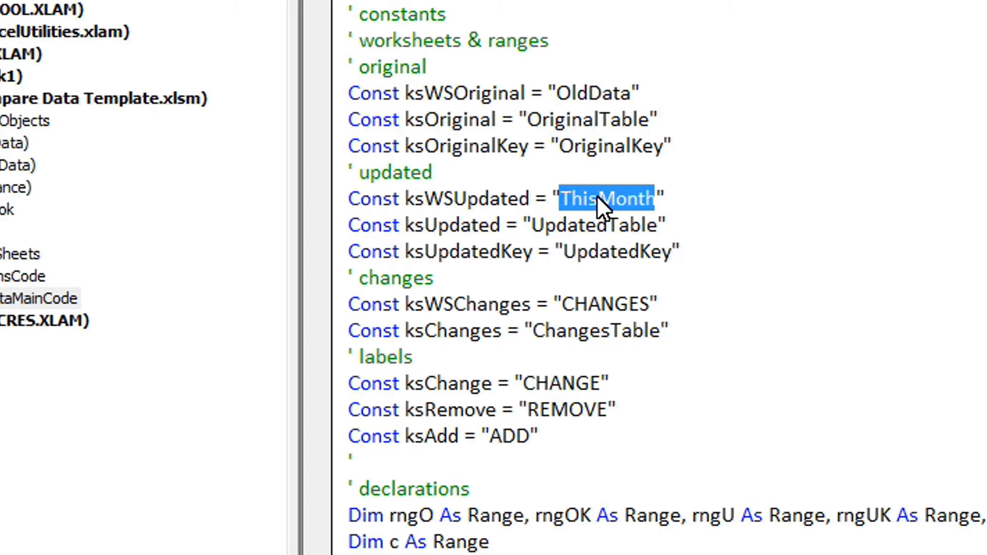
text(NewData)
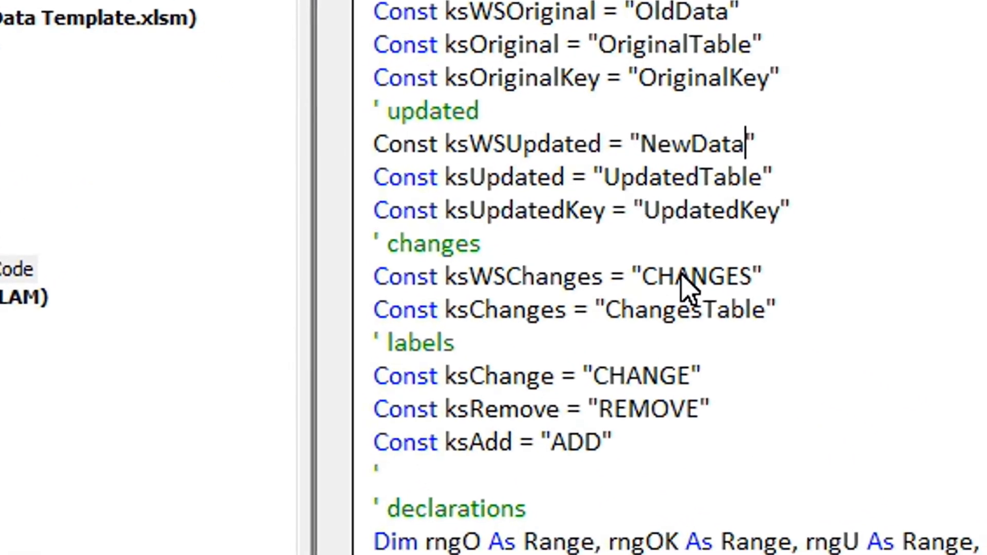
double_click(593, 302)
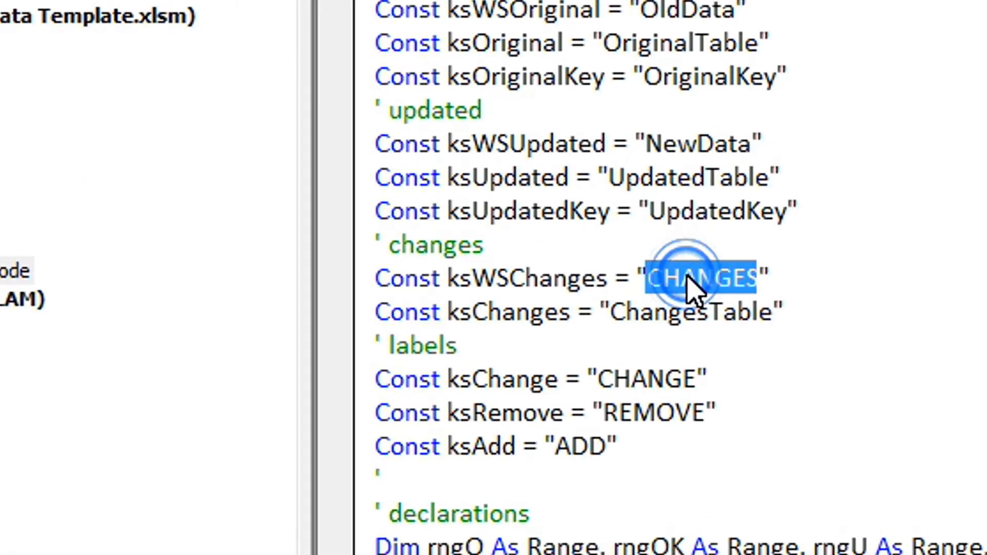
text(Variance)
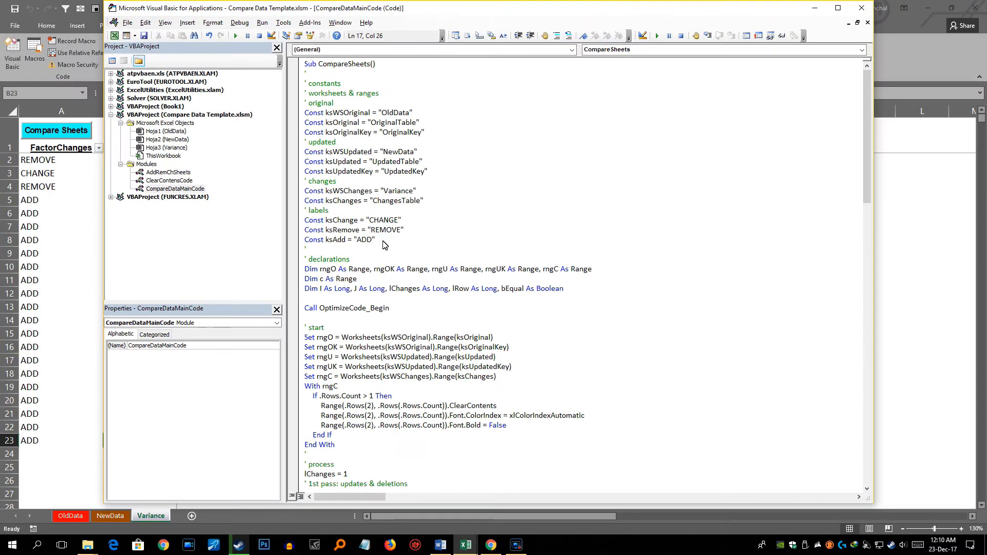
Match the code's CHANGE, REMOVE and ADD label constants against the labels in Variance column A.
drag(540, 381, 353, 328)
click(126, 516)
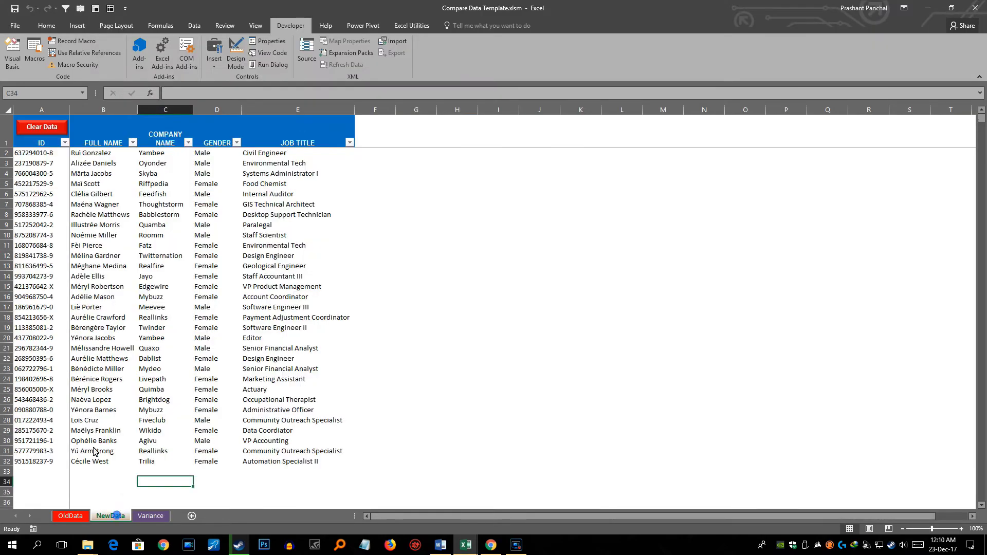
click(151, 515)
drag(36, 160, 52, 443)
key(alt+F11)
click(473, 271)
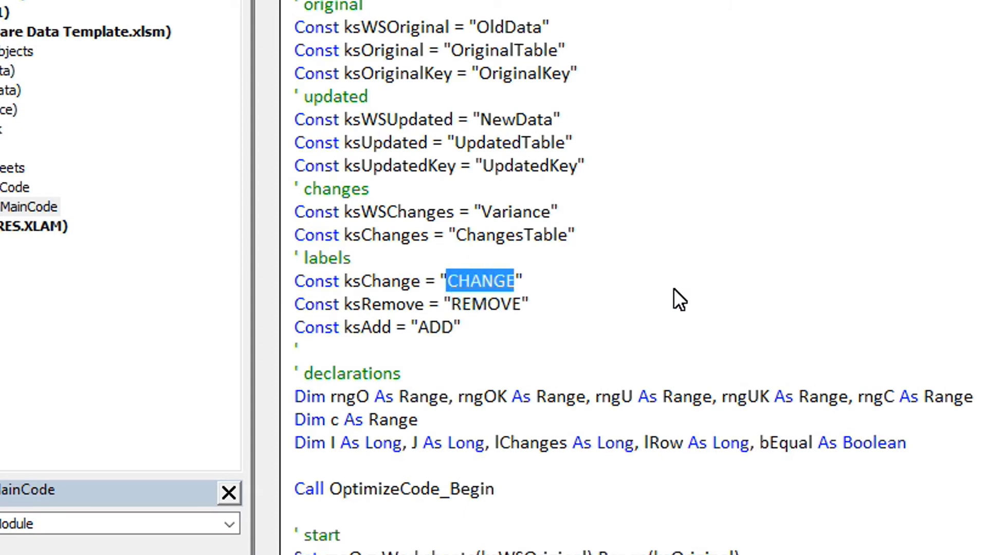
click(485, 305)
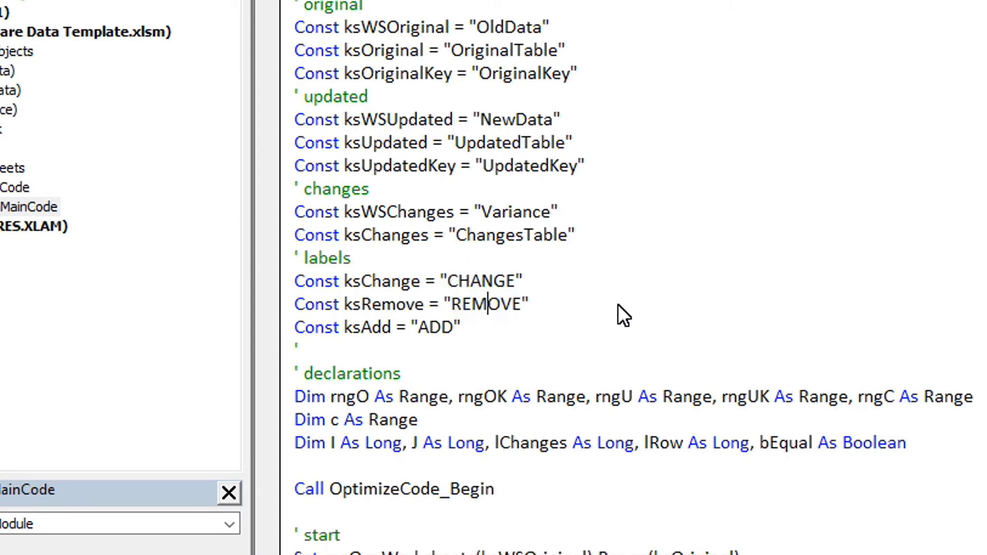
click(427, 327)
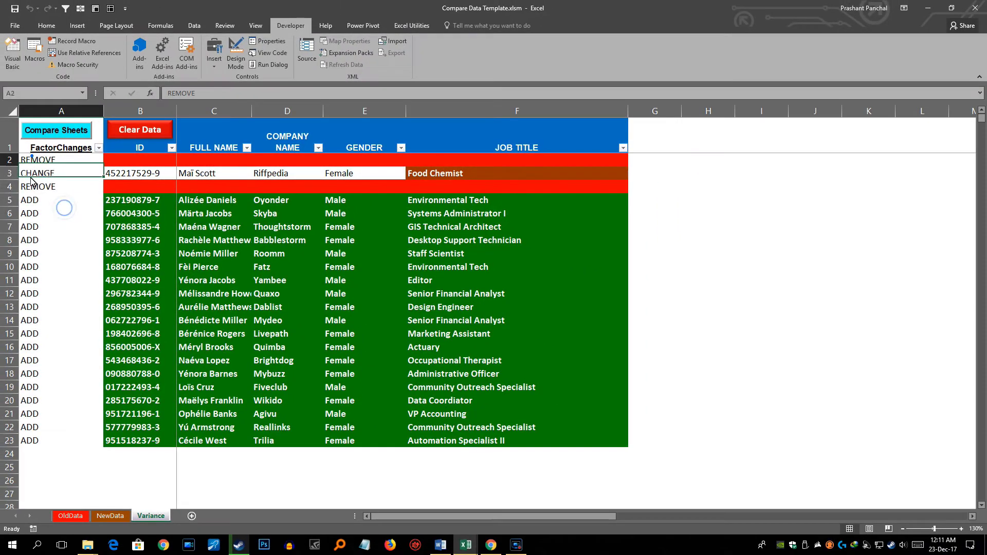
drag(31, 178, 61, 427)
key(alt+Tab)
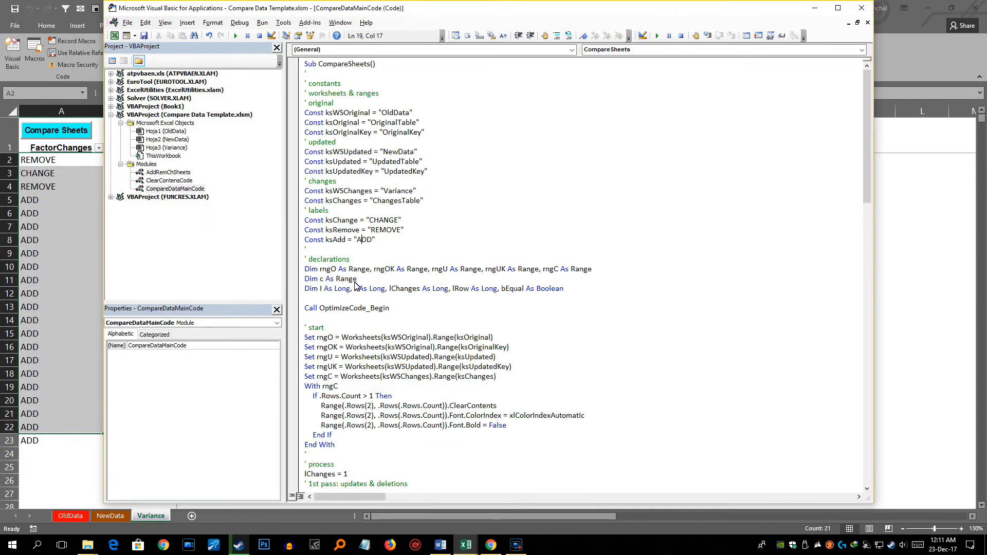
key(alt+Tab)
click(65, 239)
key(alt+Tab)
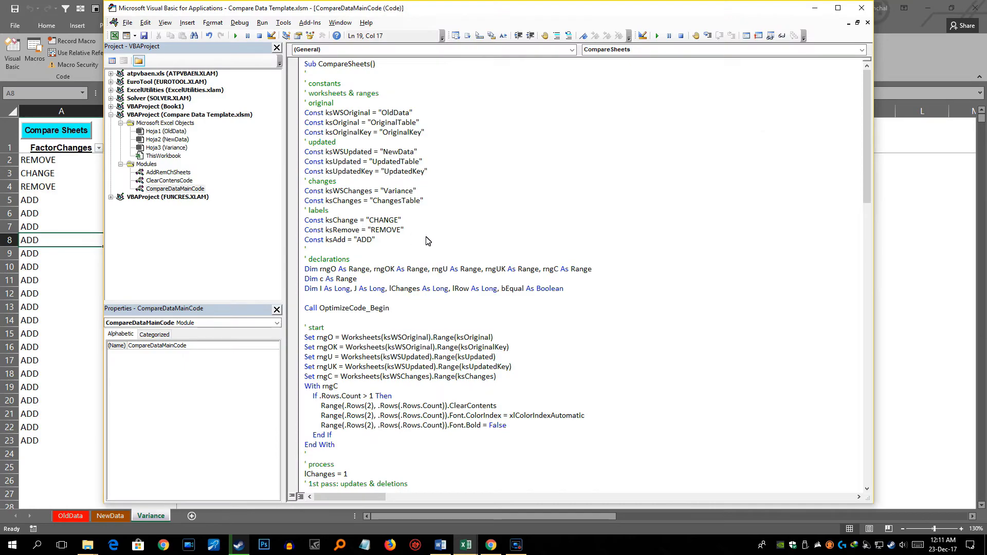
Review the deletion block's ksRemove label and red RGB(255, 0, 0) fill against cell C4.
key(alt+Tab)
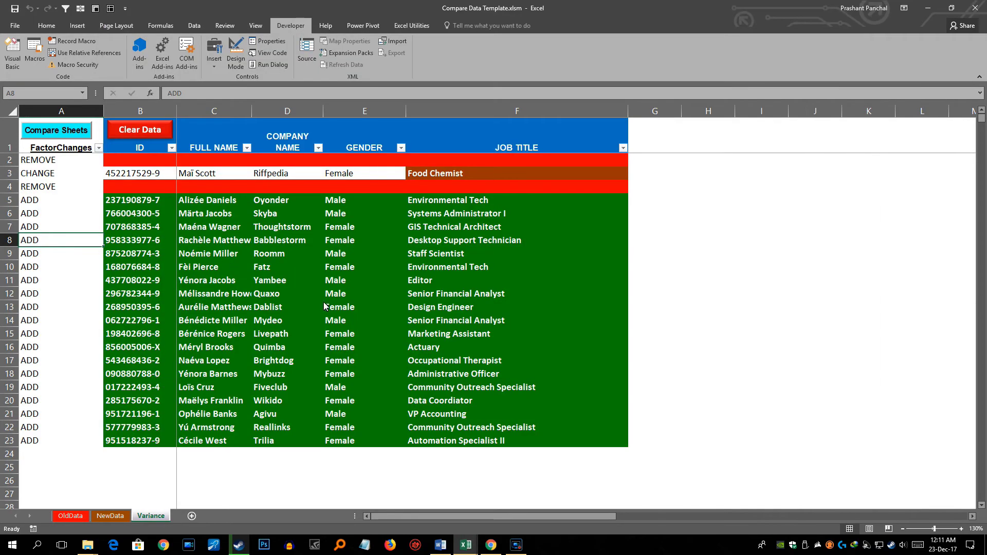
key(alt+Tab)
scroll(436, 345, down, 10)
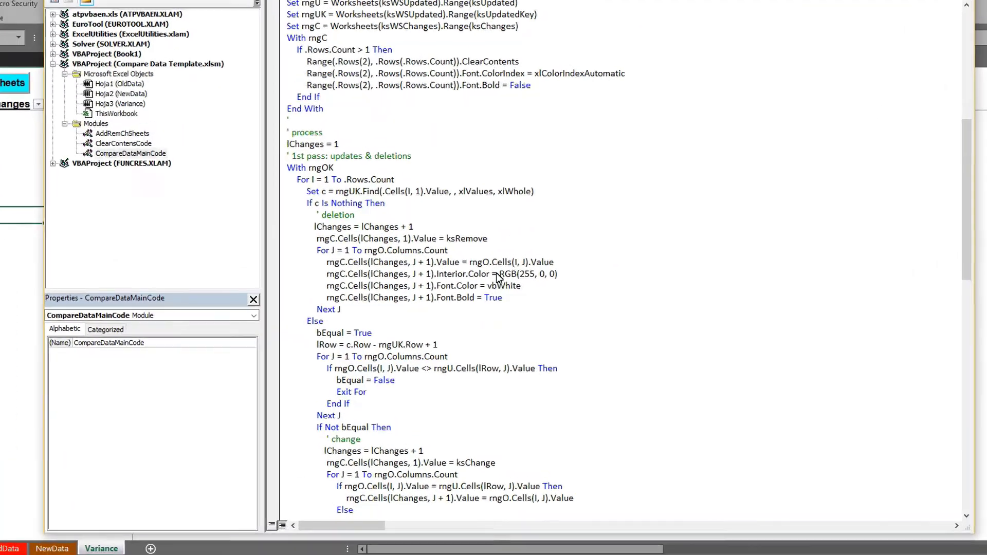
click(477, 315)
drag(575, 273, 242, 149)
double_click(523, 154)
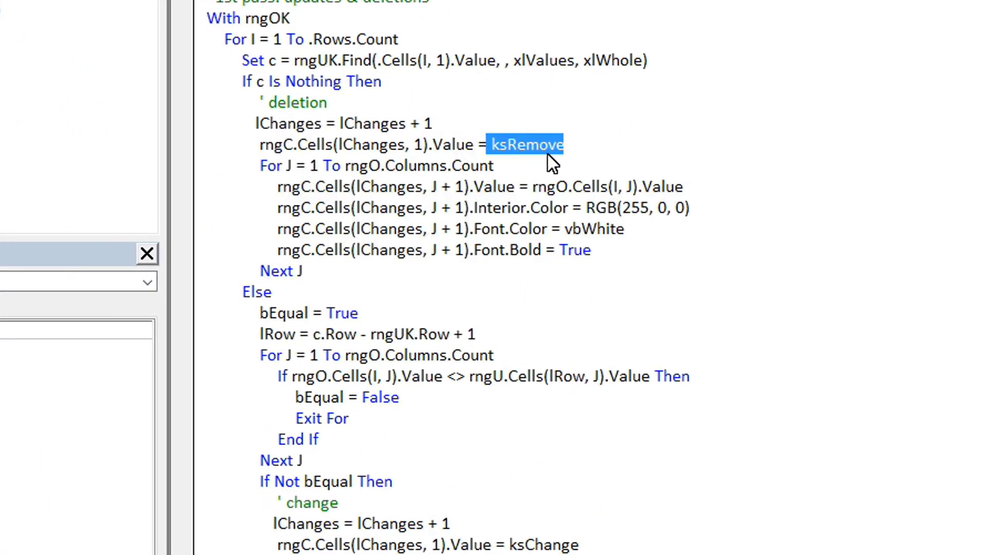
click(642, 189)
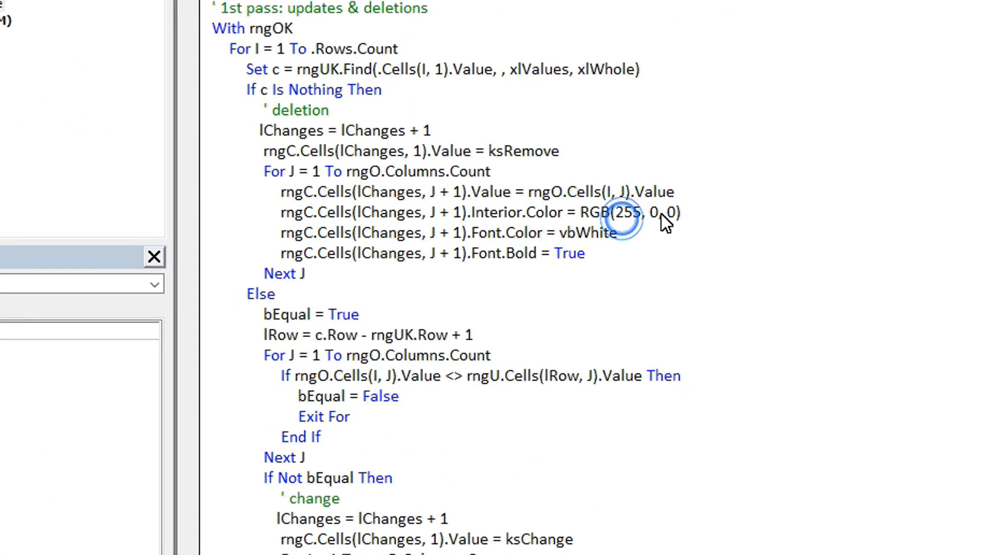
key(alt+Tab)
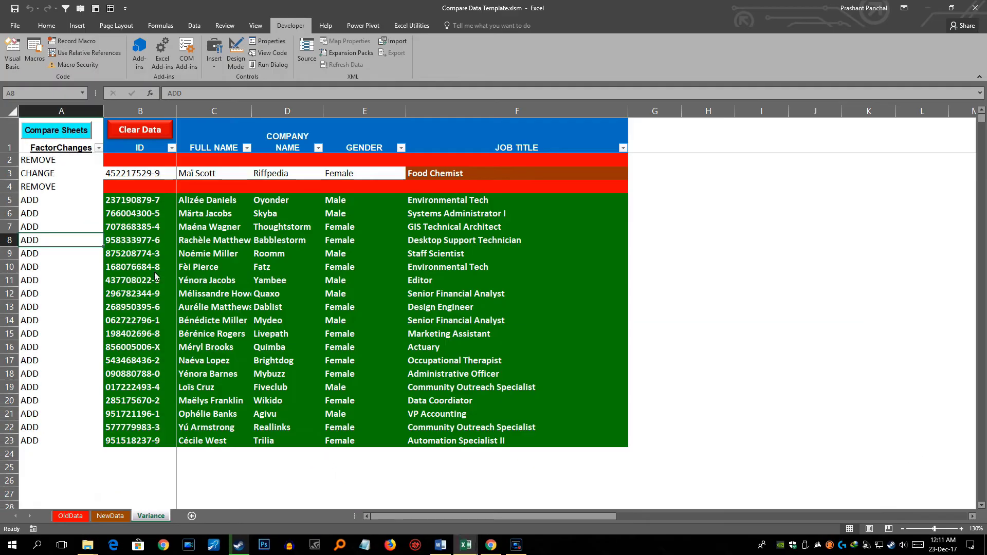
click(214, 188)
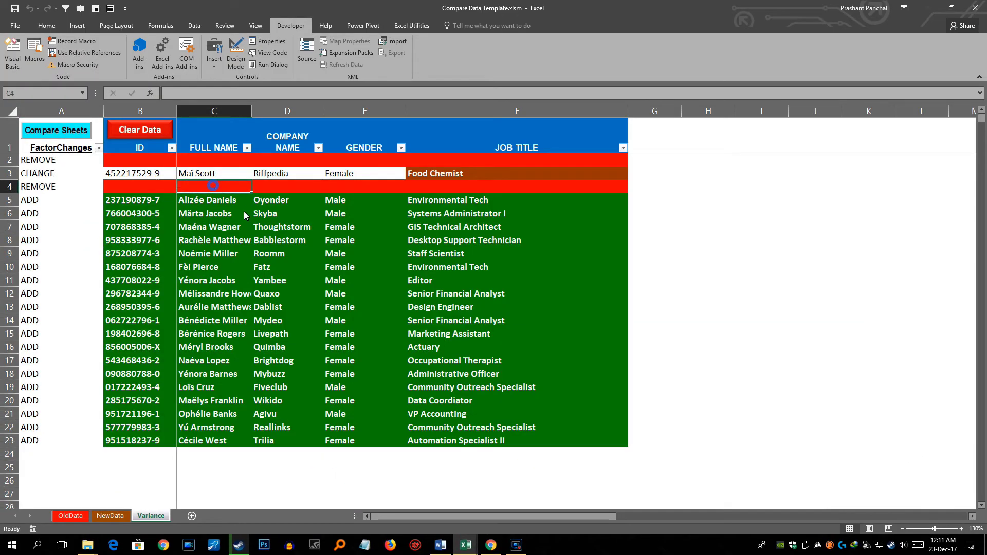
key(alt+Tab)
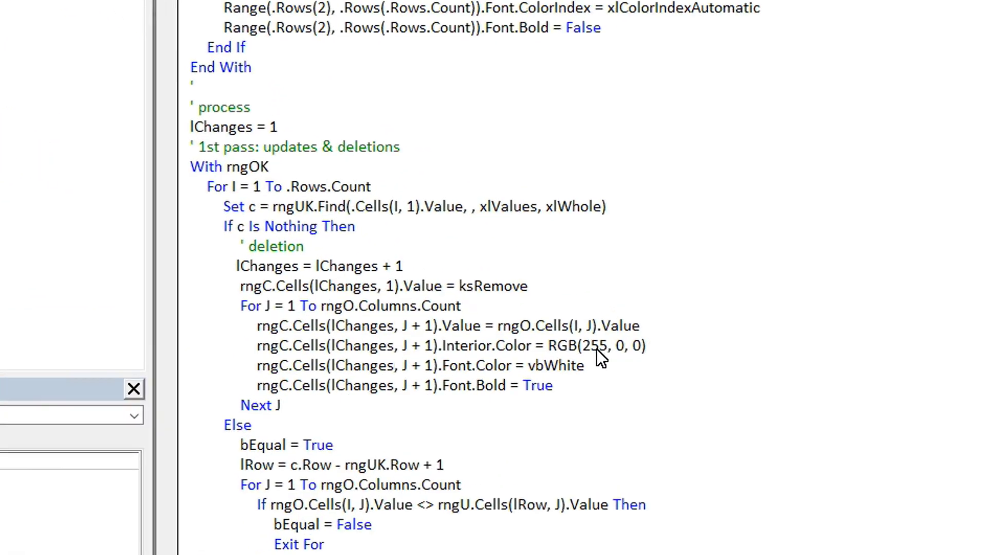
click(498, 304)
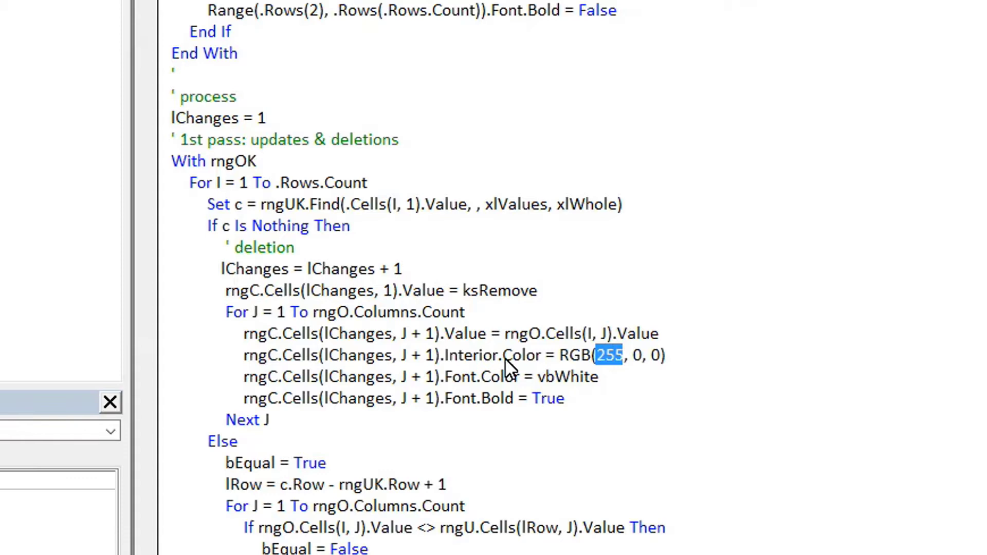
Check the RGB(153, 51, 0) fill for changed rows against the brown cell F3.
click(603, 417)
scroll(604, 418, down, 5)
drag(487, 377, 551, 377)
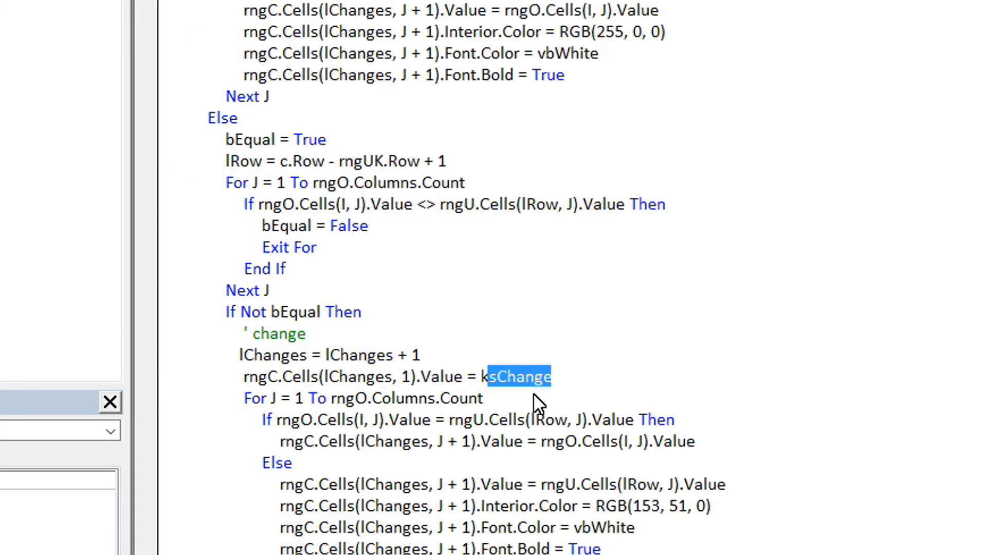
click(625, 481)
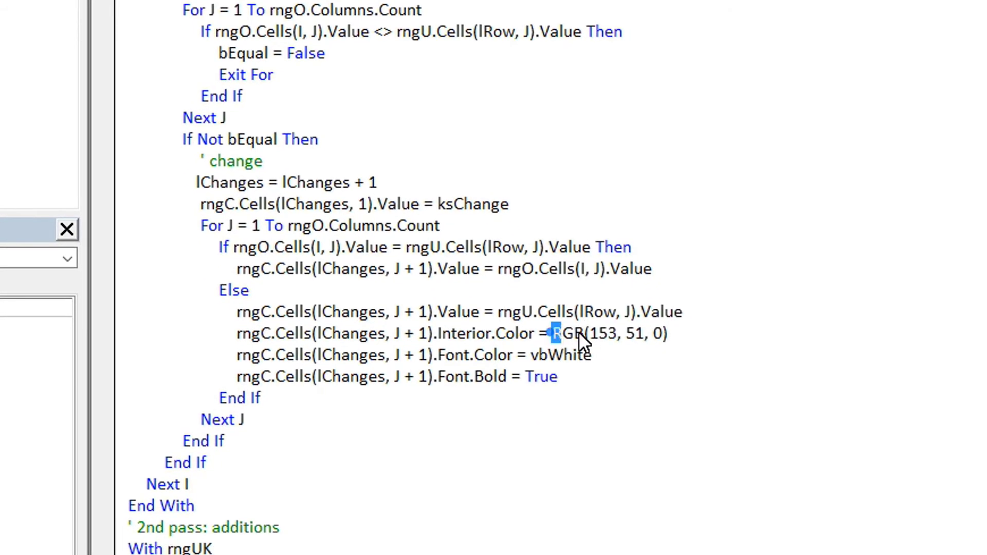
drag(559, 358, 691, 360)
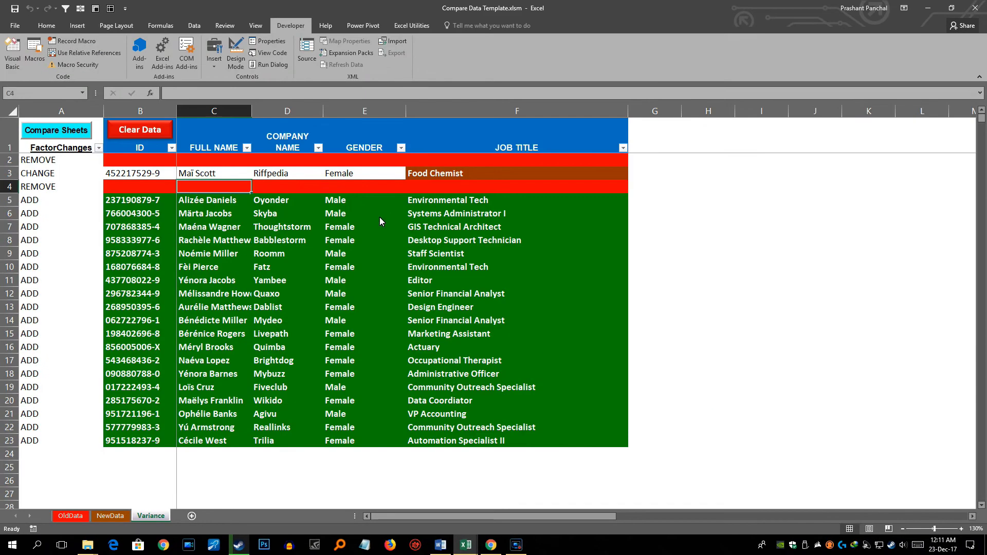
click(440, 176)
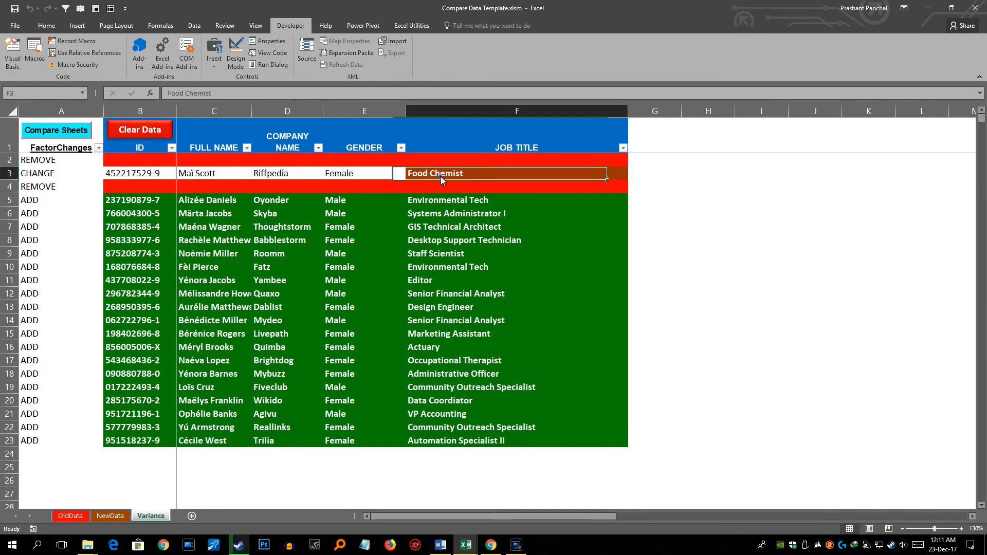
key(alt+F11)
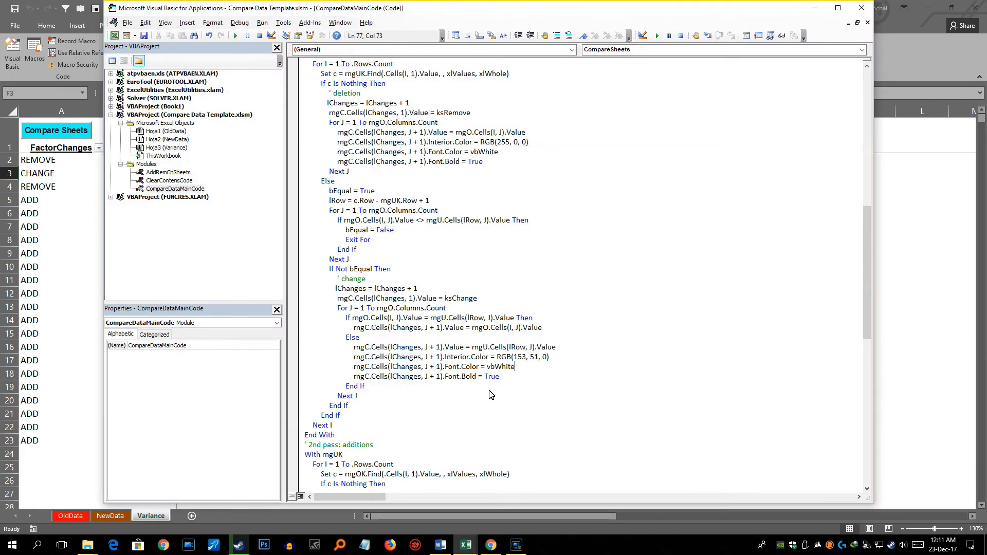
scroll(491, 395, down, 10)
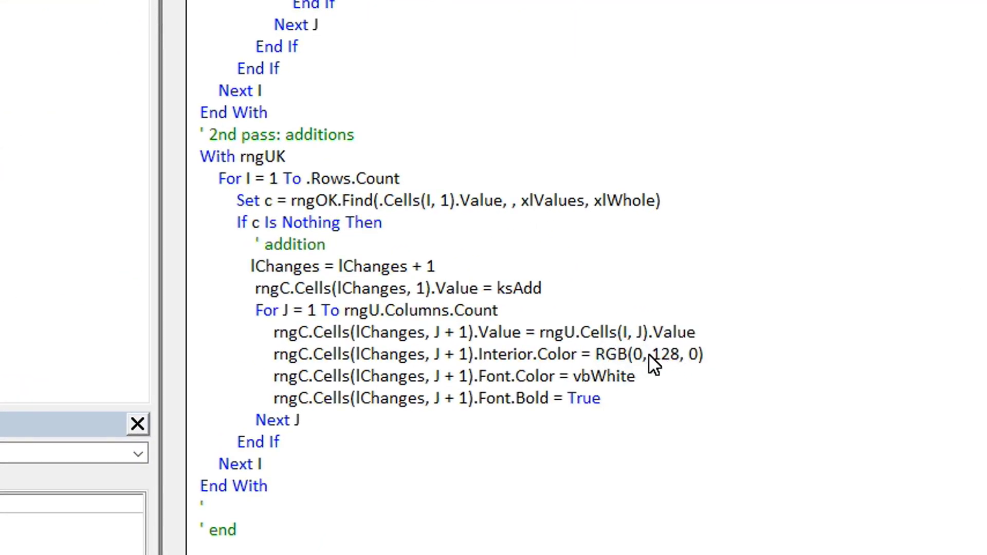
key(alt+F11)
Check the additions block's RGB(0, 128, 0) fill and vbWhite font against a green added row.
click(39, 278)
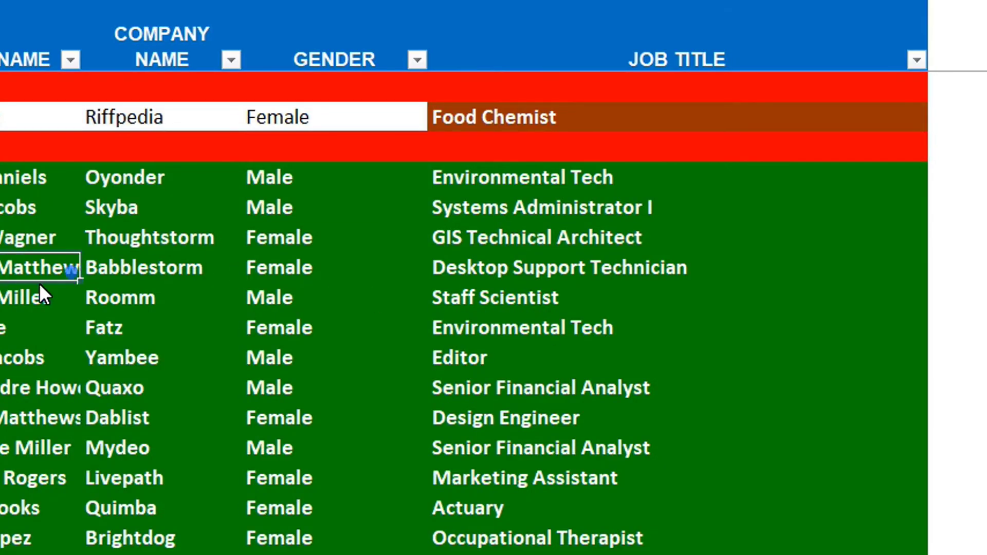
key(alt+F11)
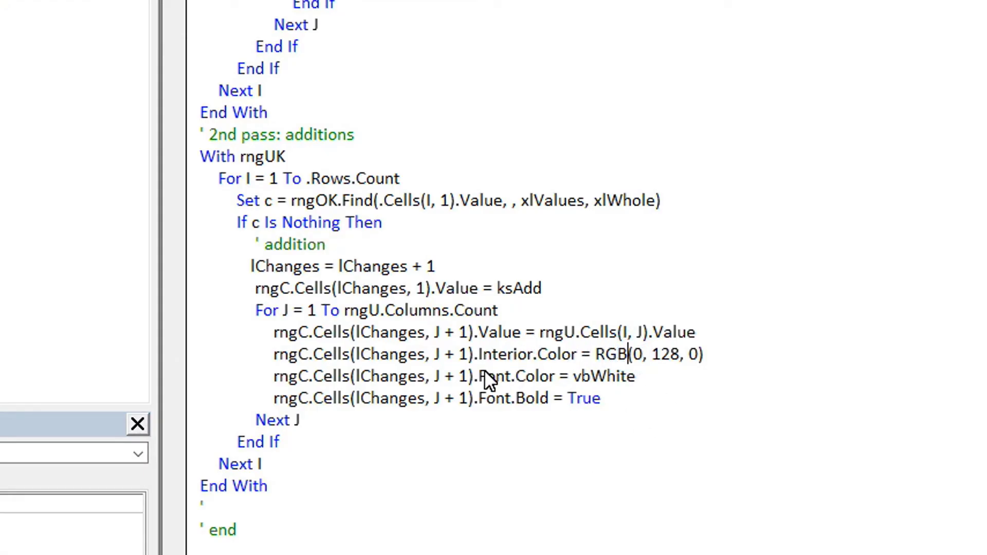
drag(567, 375, 651, 377)
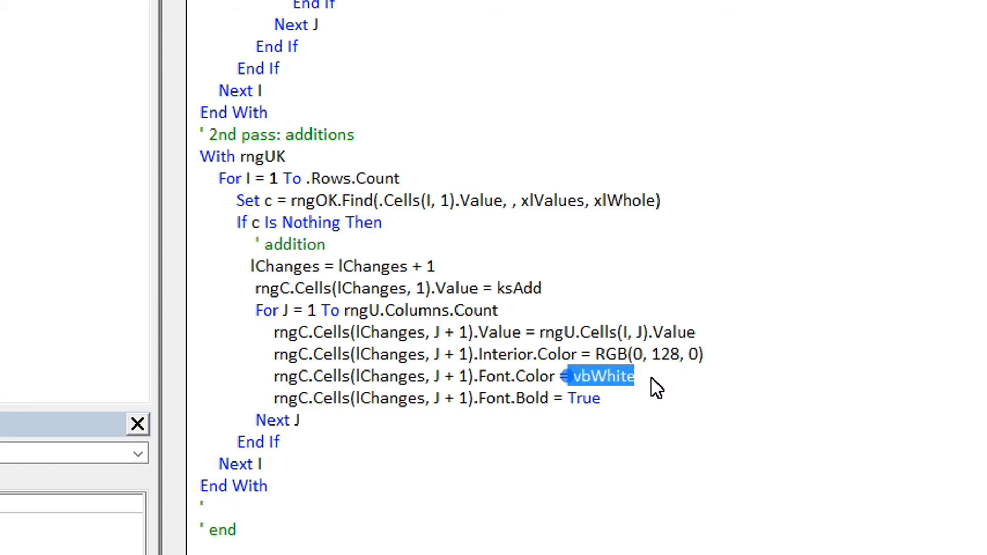
scroll(576, 332, up, 4)
scroll(577, 332, down, 4)
key(F5)
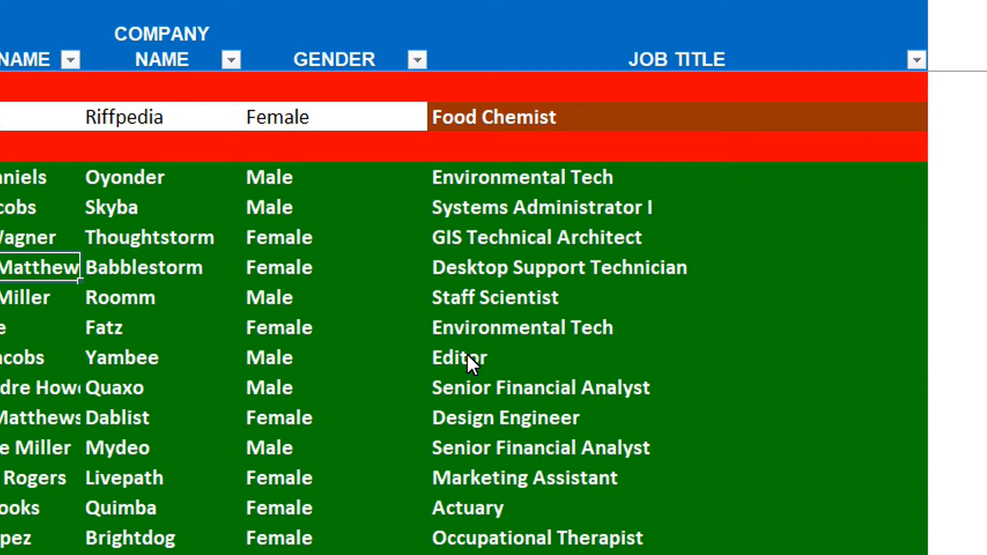
key(alt+F11)
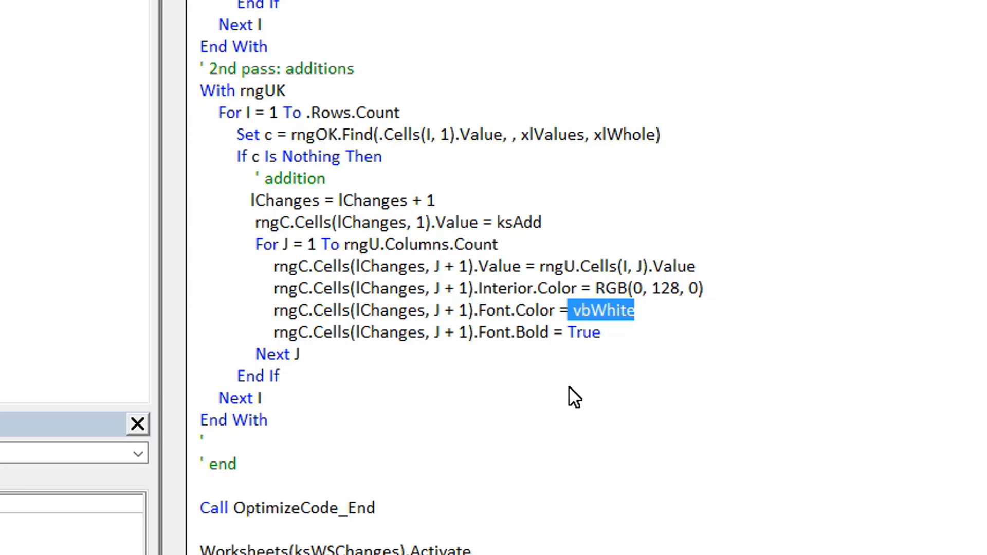
scroll(609, 363, up, 10)
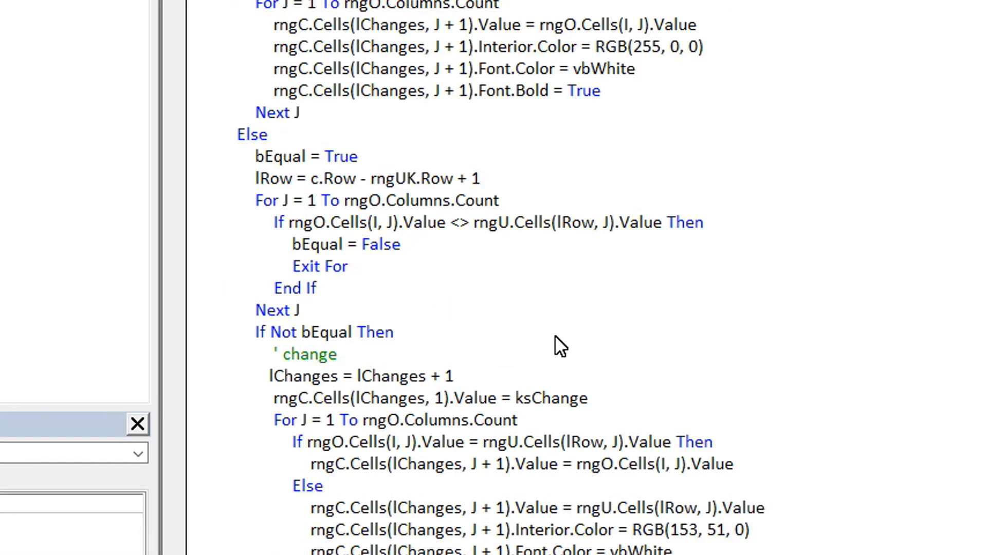
scroll(565, 355, down, 5)
scroll(568, 383, up, 10)
scroll(540, 308, down, 4)
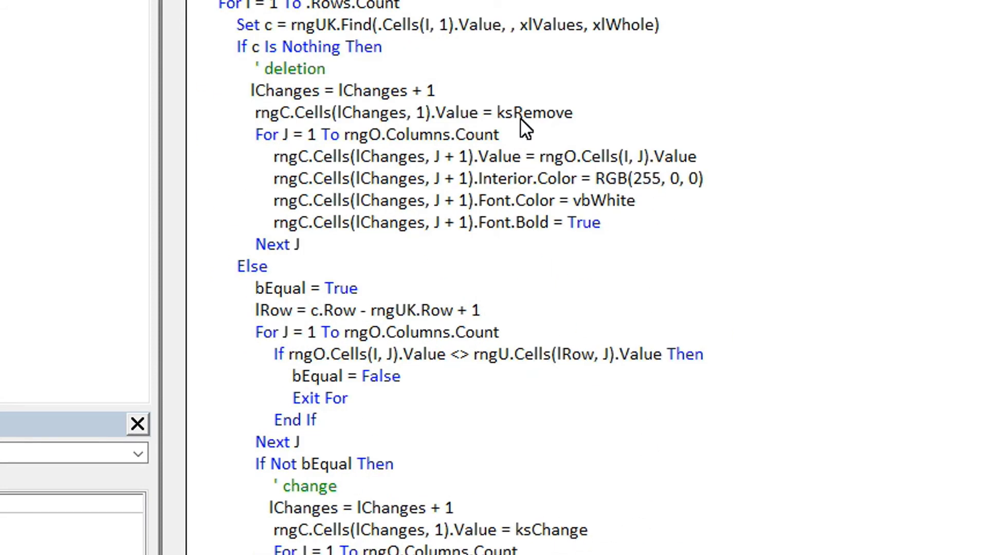
scroll(637, 236, down, 12)
double_click(602, 376)
click(670, 360)
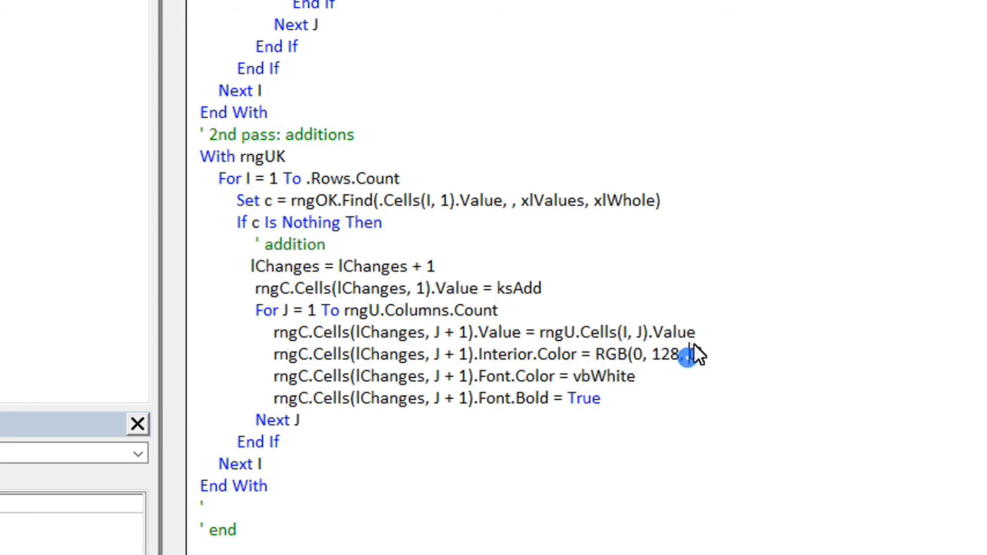
drag(652, 383, 580, 359)
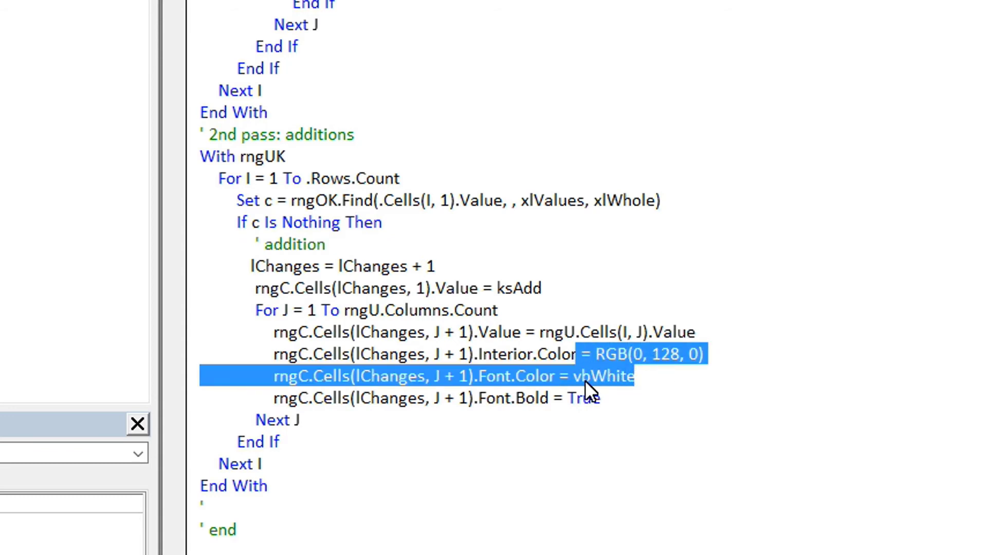
click(687, 375)
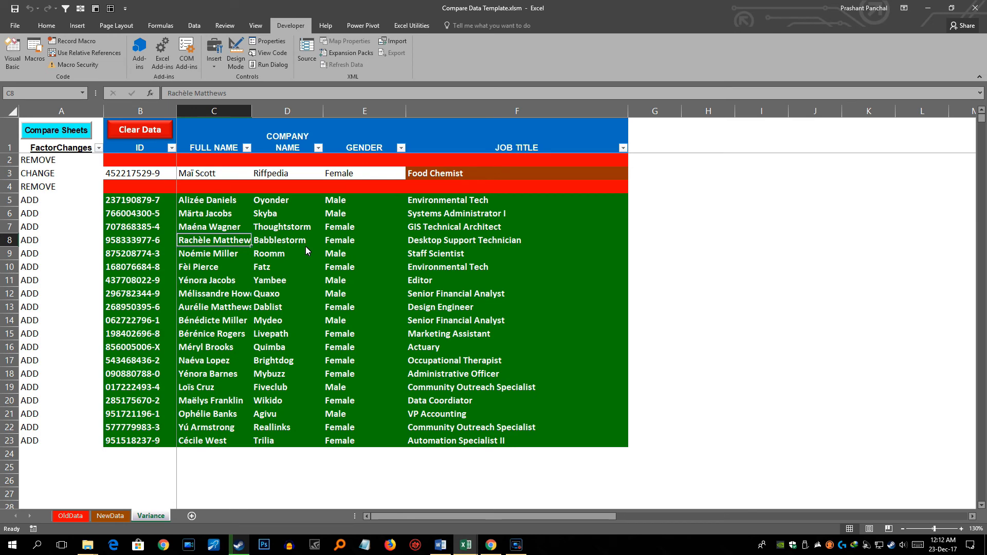
Open OldData and inspect E11 (VP Product Management) and the blank row at D7.
scroll(305, 246, down, 1)
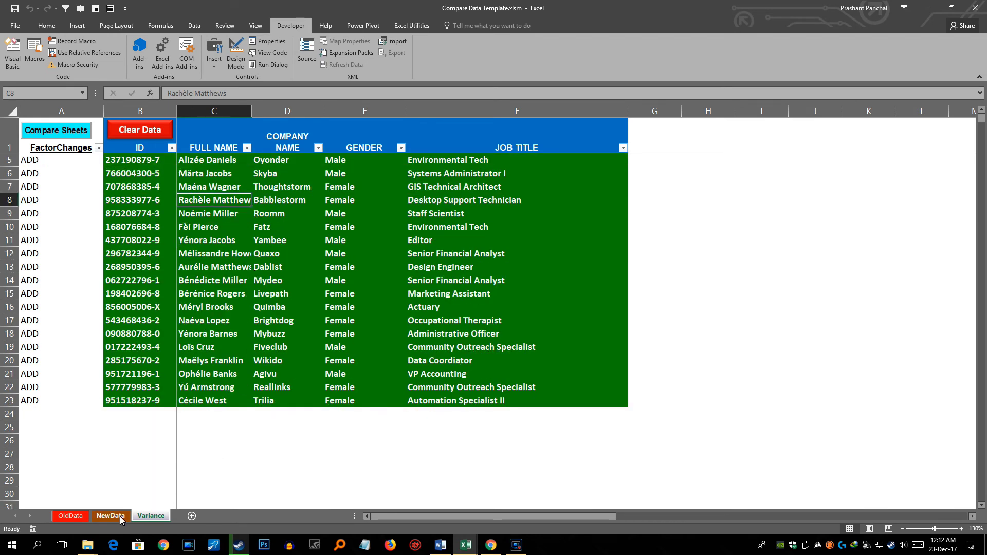
click(71, 515)
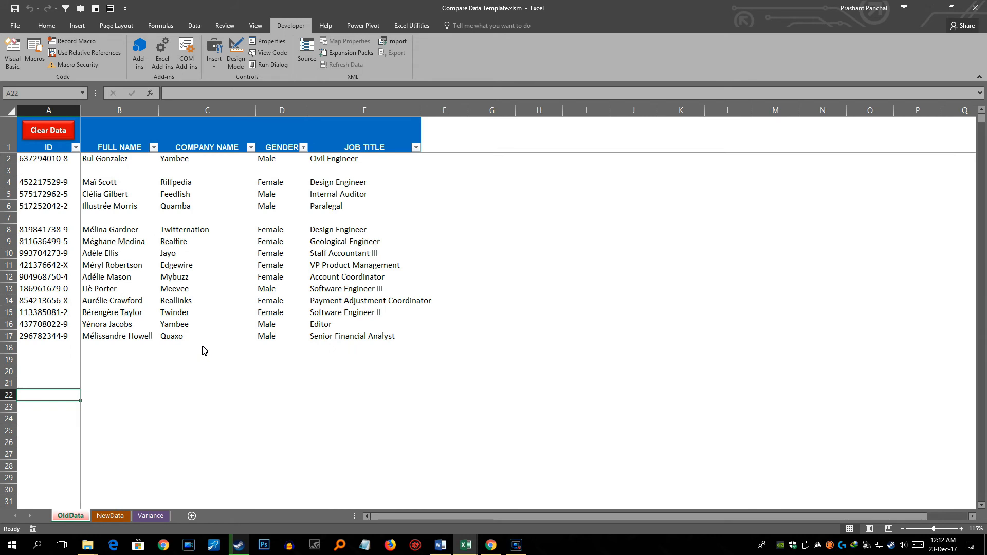
click(323, 266)
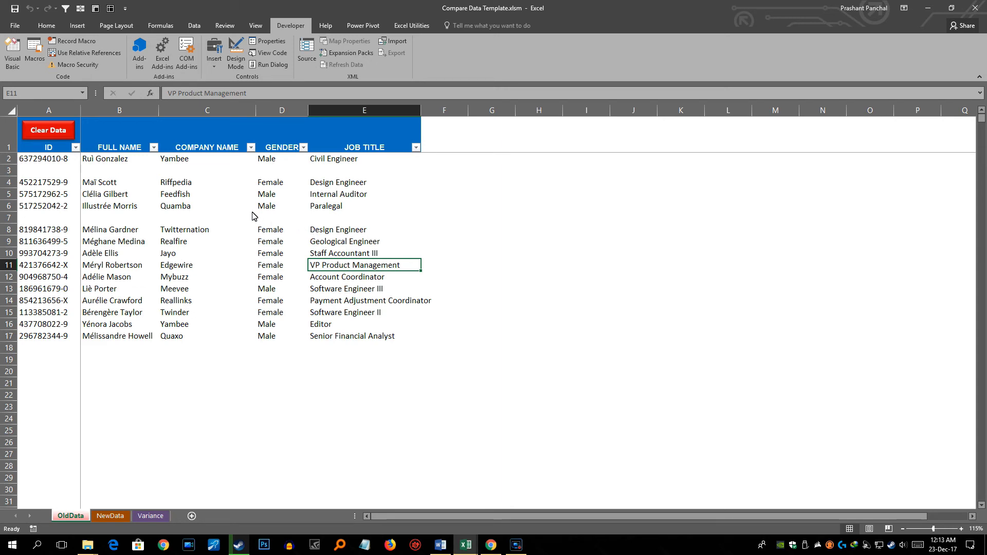
click(306, 217)
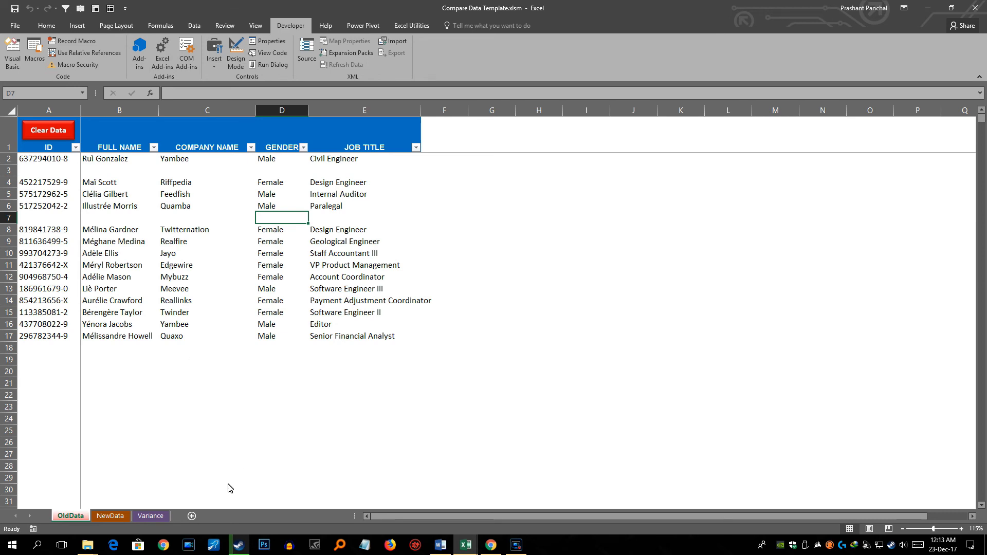
Add three new blank worksheets after the Variance sheet.
click(102, 517)
click(148, 517)
click(112, 516)
click(150, 516)
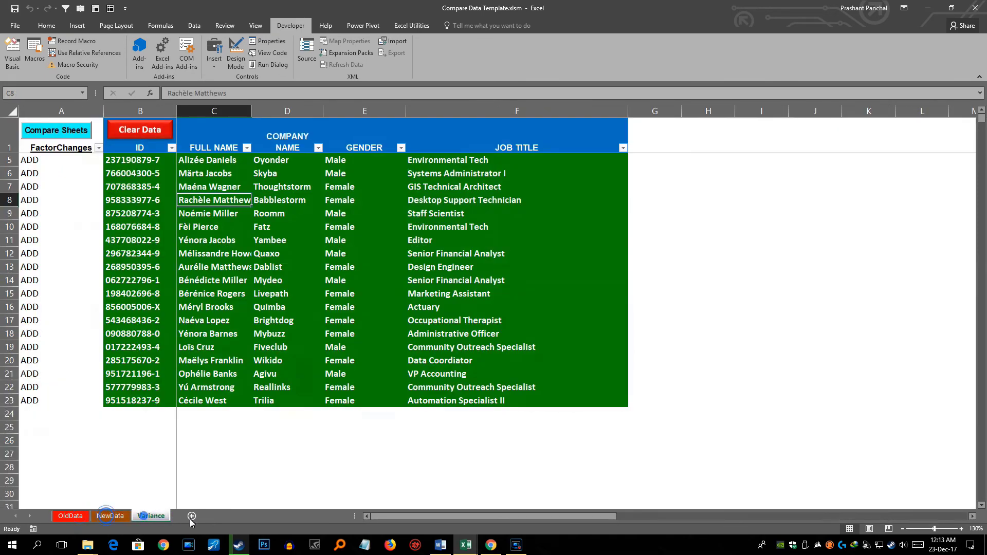
click(192, 515)
click(225, 516)
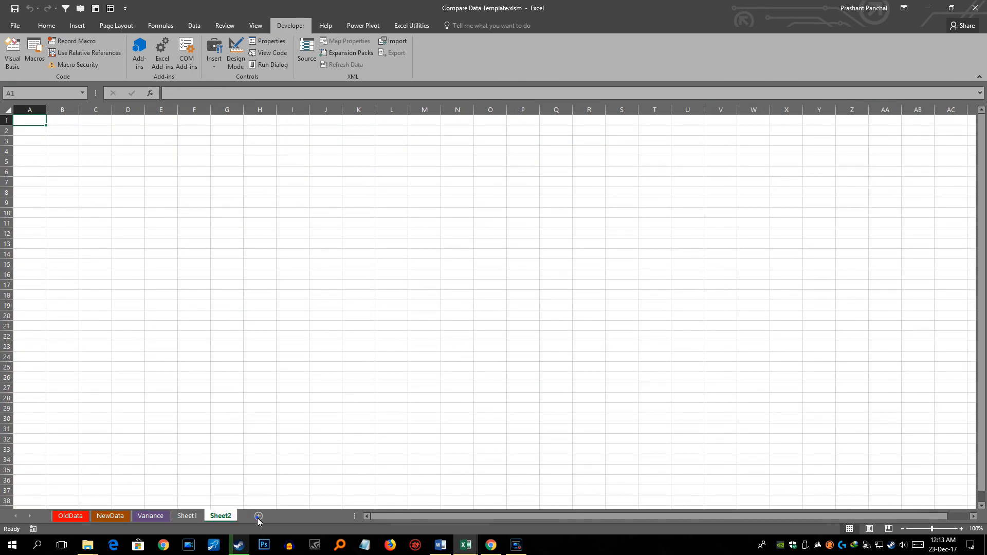
click(254, 515)
Flip through the blank Sheet1, Sheet2 and Sheet3, then return to OldData.
click(198, 516)
click(221, 516)
click(254, 516)
click(221, 516)
click(187, 515)
click(221, 515)
click(255, 516)
click(152, 516)
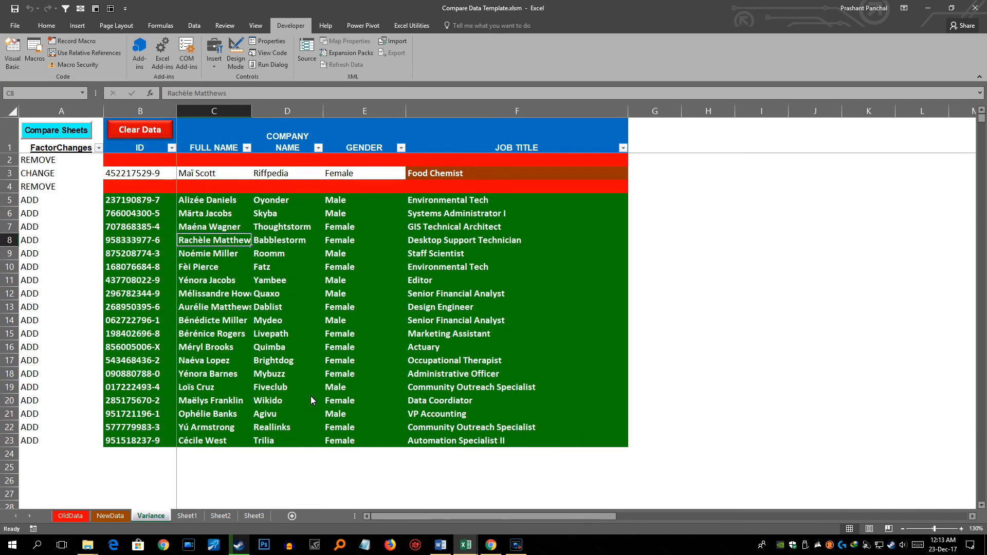
click(195, 516)
click(210, 517)
click(252, 514)
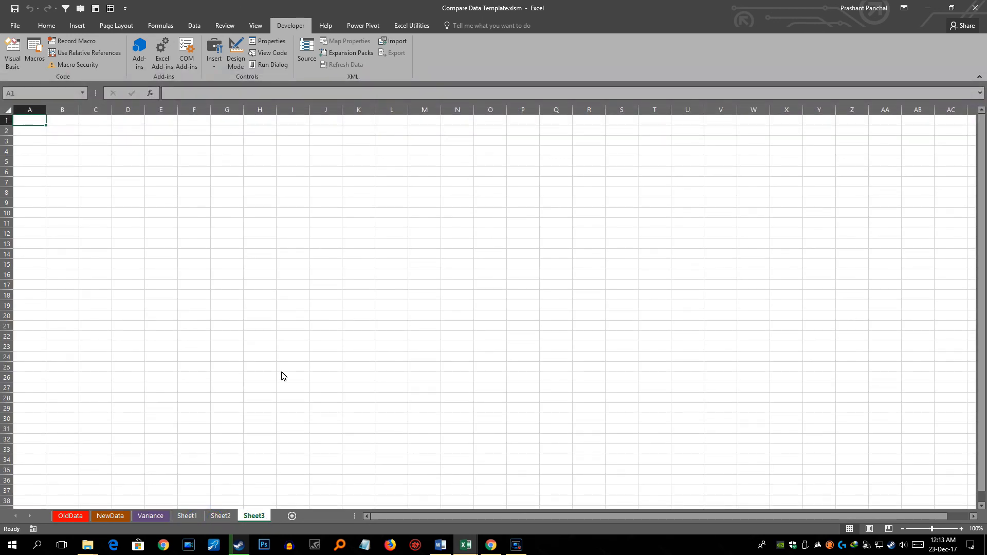
click(193, 517)
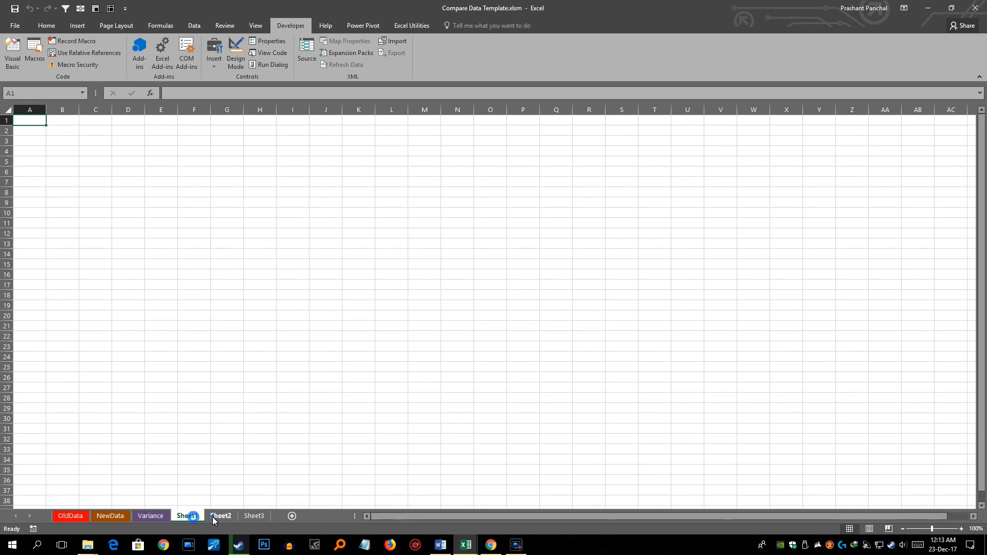
click(221, 516)
click(252, 516)
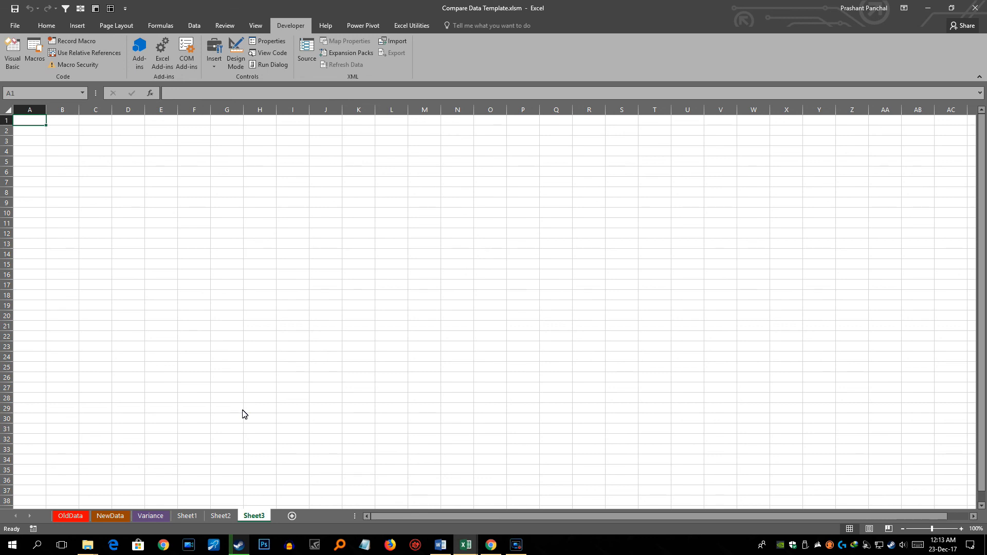
click(70, 516)
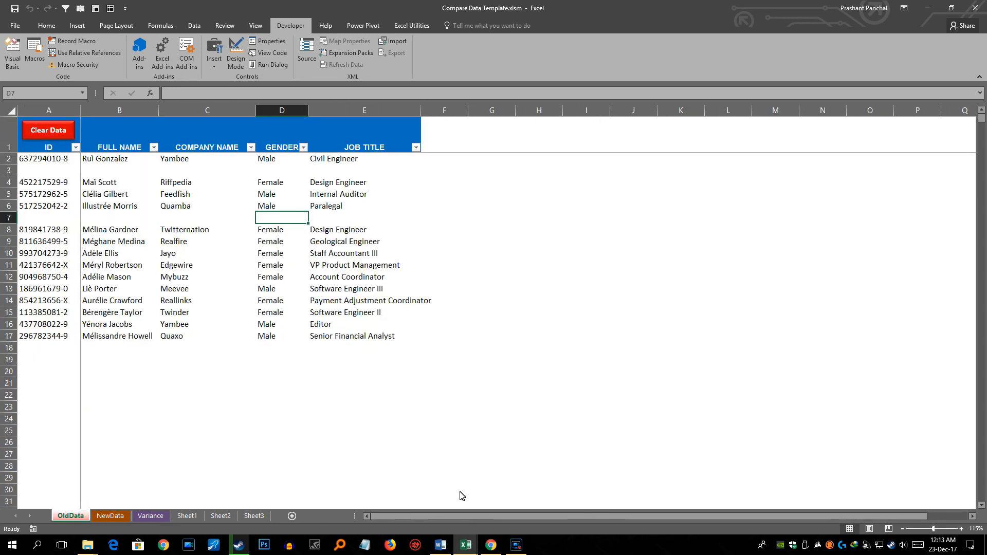